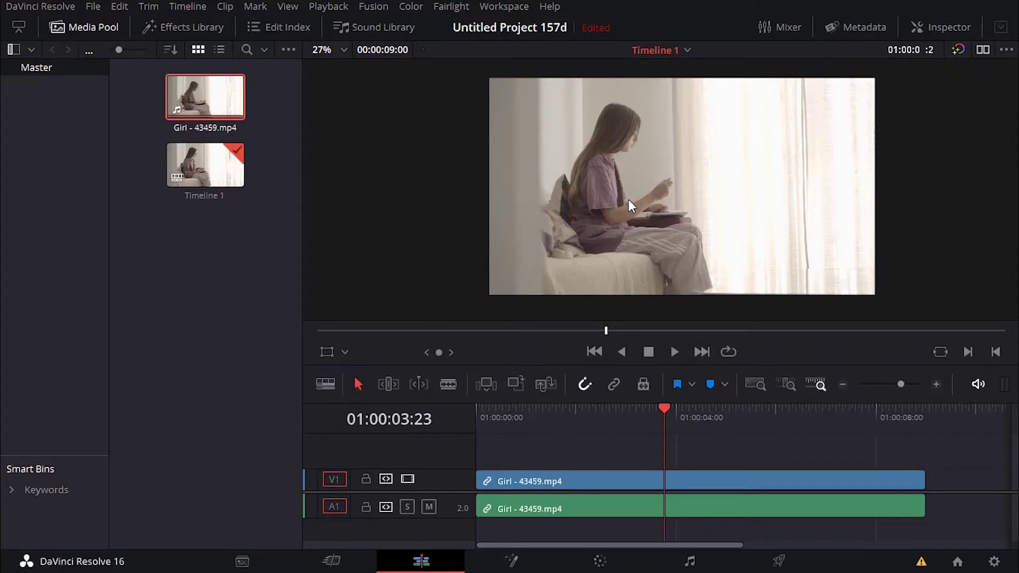
Step: Switch to the Color page and enlarge the frame around the girl's shirt
scroll(621, 196, up, 3)
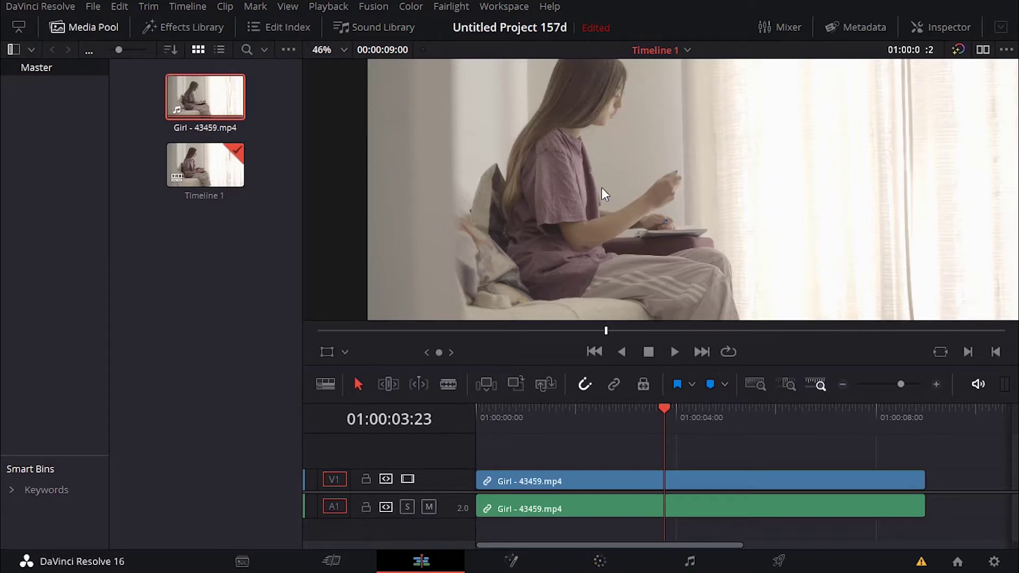
click(599, 562)
scroll(400, 199, up, 4)
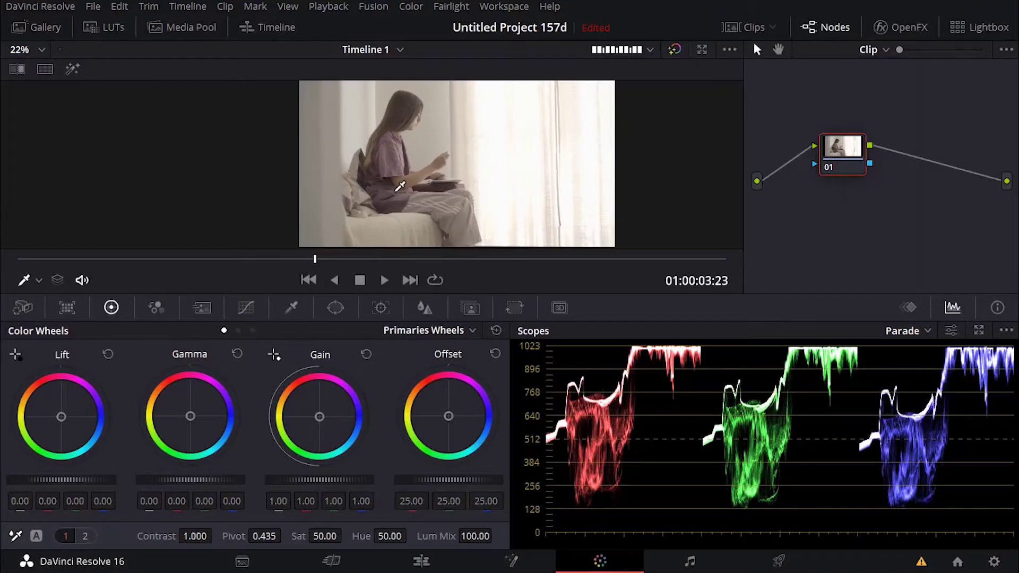
scroll(418, 166, up, 1)
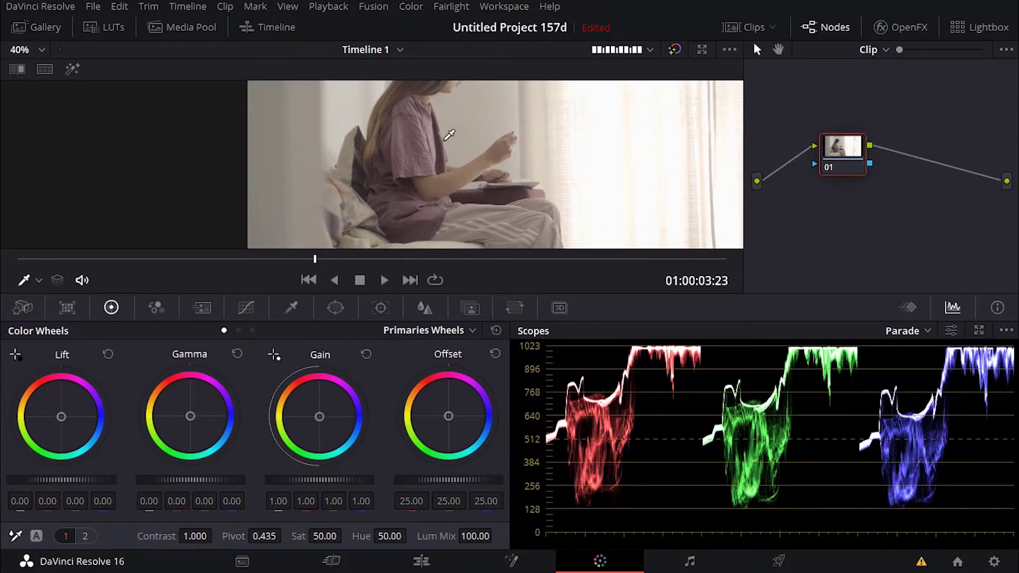
scroll(450, 136, up, 1)
scroll(450, 136, down, 1)
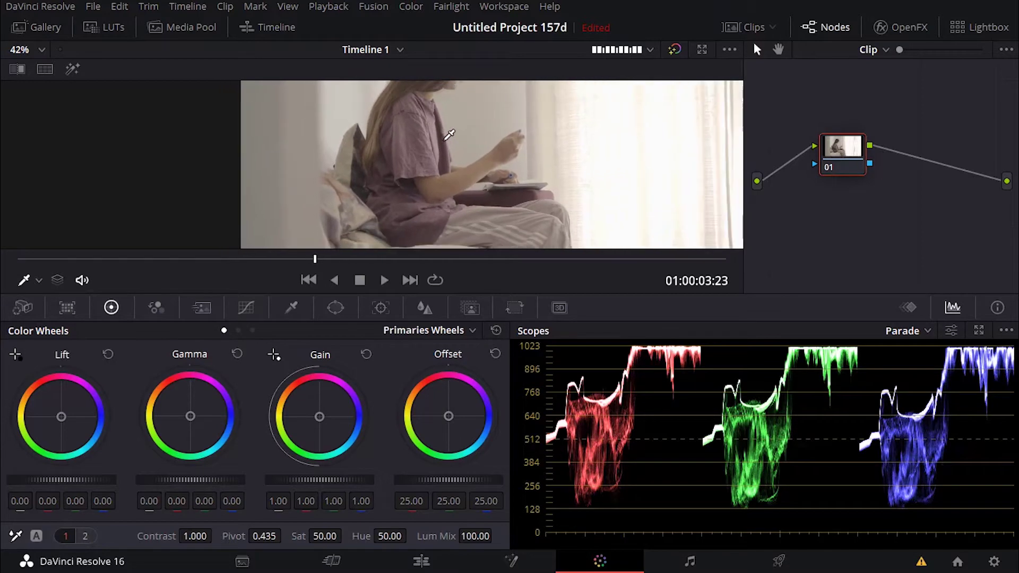
Step: Sample the girl's purple shirt with the HSL qualifier, with the first page of the Matte Finesse settings shown
click(292, 307)
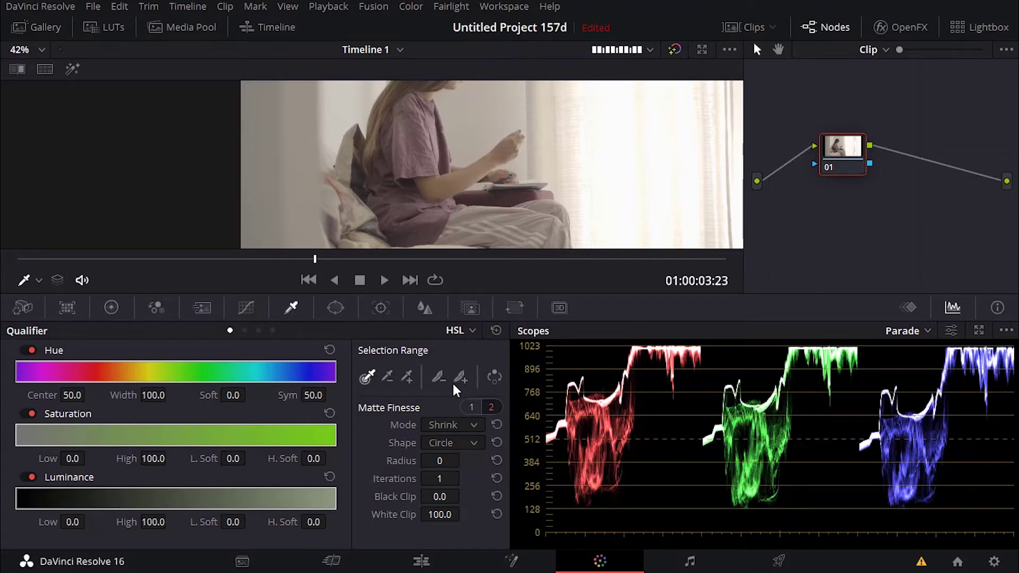
click(469, 406)
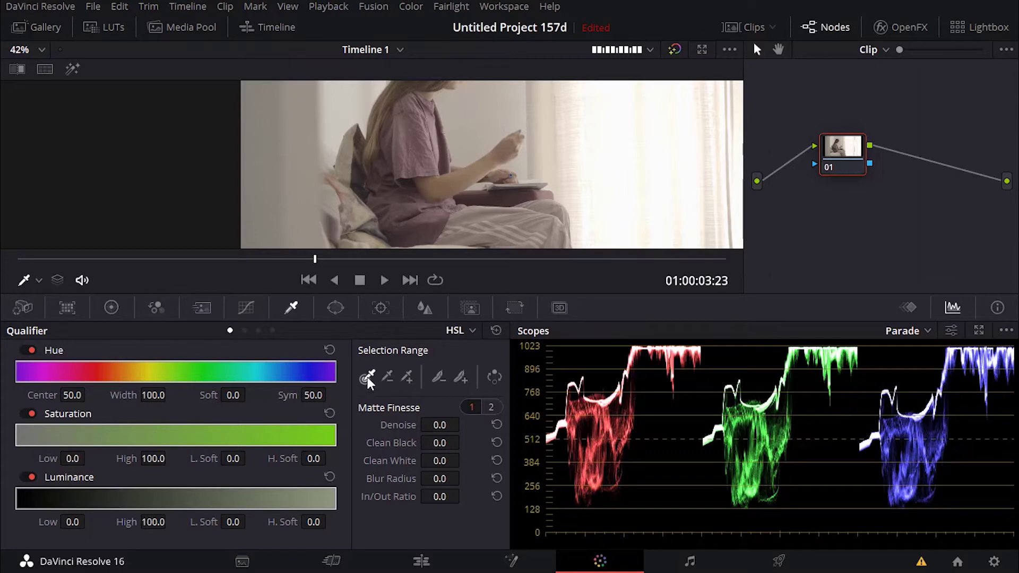
click(422, 132)
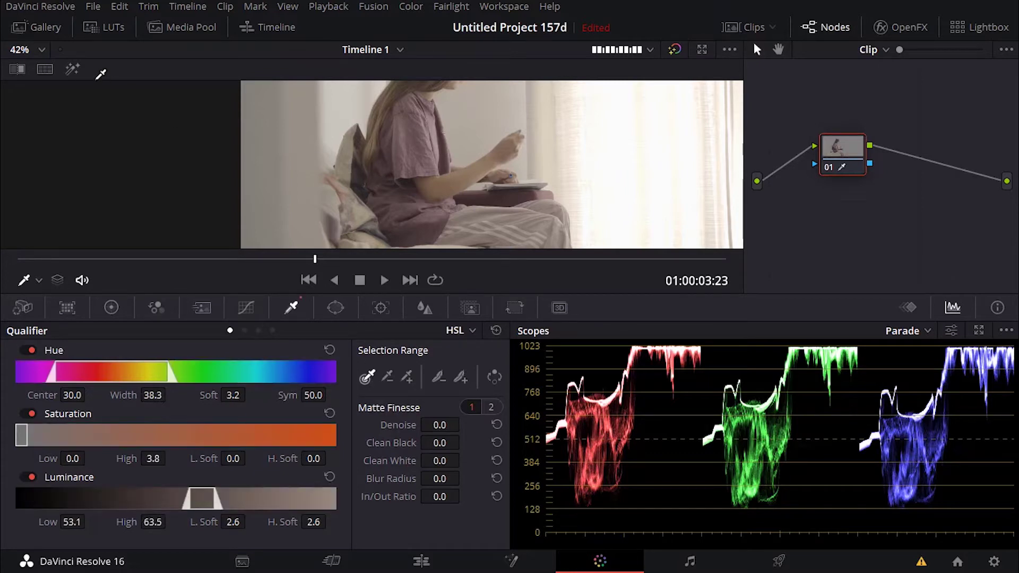
Step: Turn on the viewer highlight in the mode that shows the selected area in colour against grey
click(72, 70)
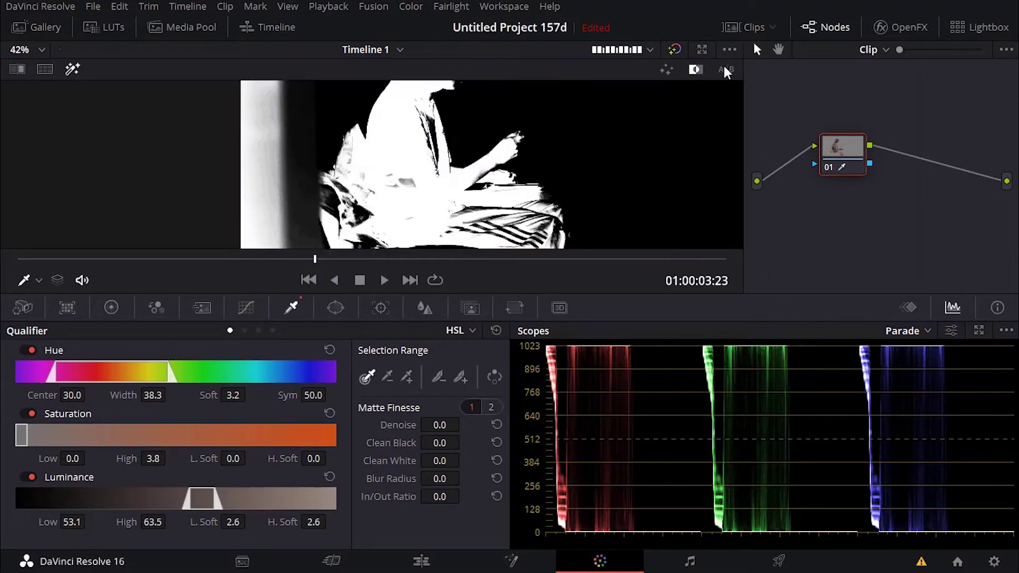
click(666, 70)
scroll(412, 134, down, 4)
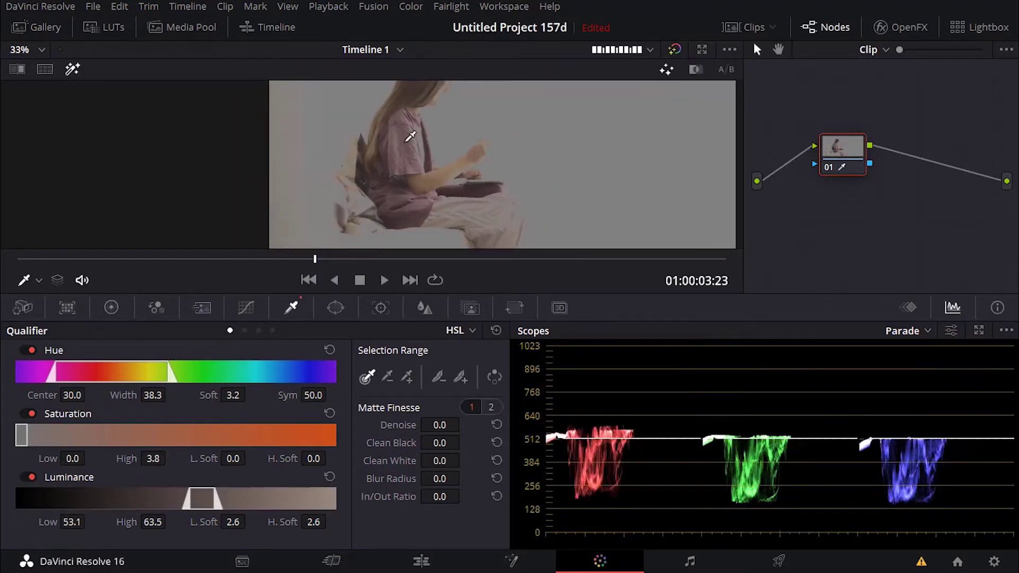
scroll(410, 136, up, 3)
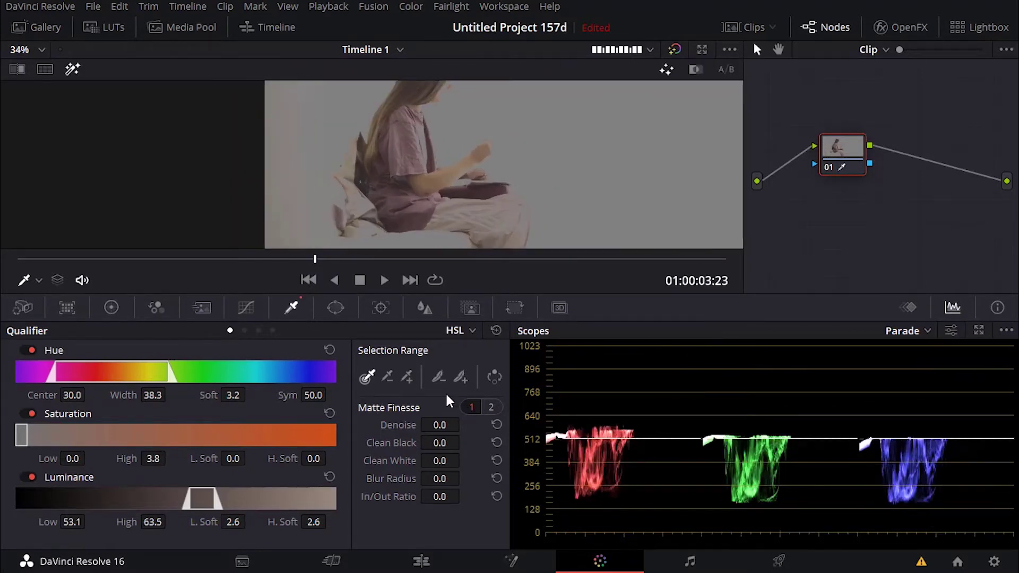
Step: Add another spot of the shirt to the qualifier selection and subtract the wall behind the girl
click(407, 378)
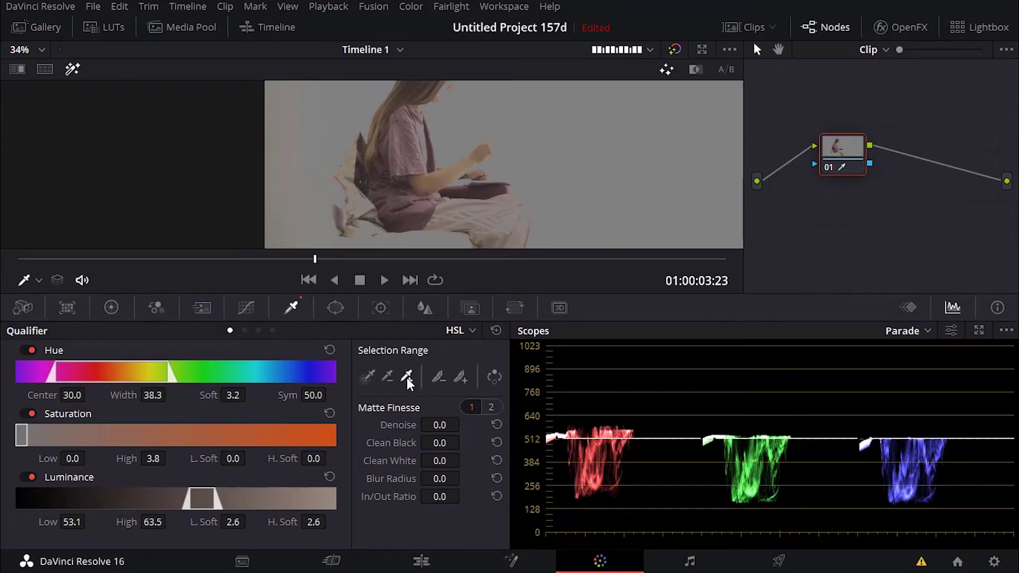
click(415, 145)
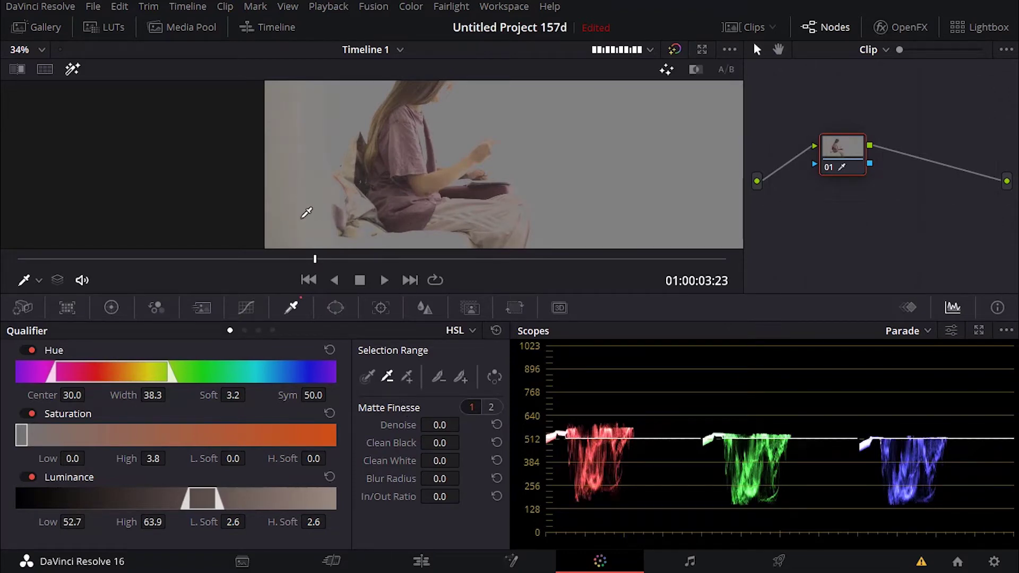
click(304, 126)
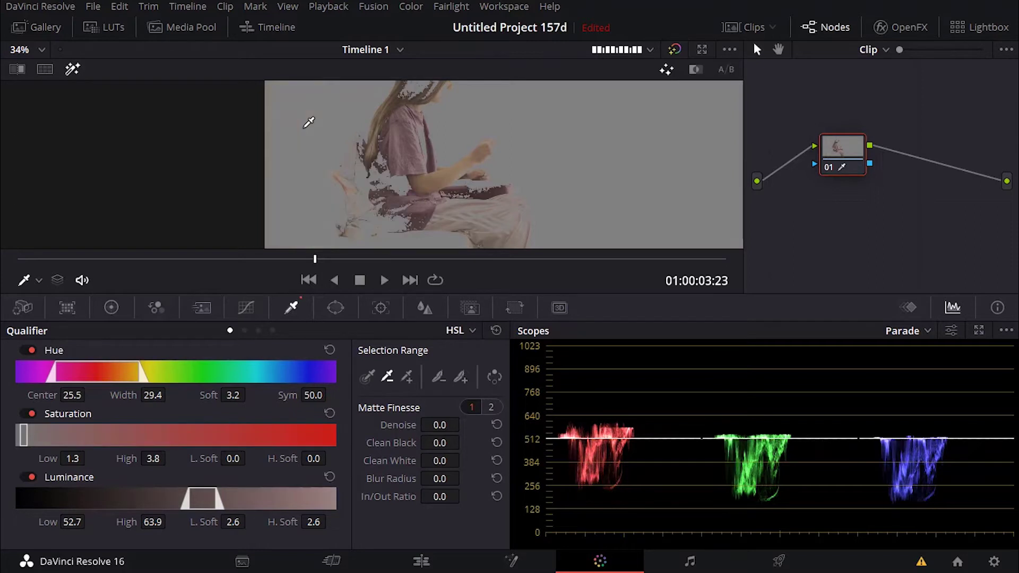
Step: Try to subtract the girl's hair and the cushion area behind her from the selection, and undo both samples
scroll(353, 169, down, 3)
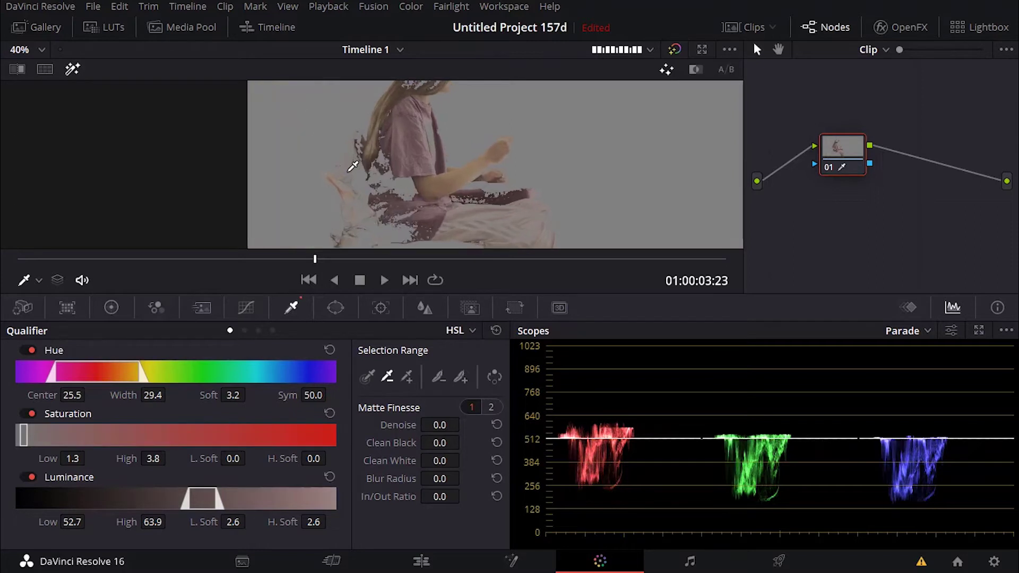
click(419, 87)
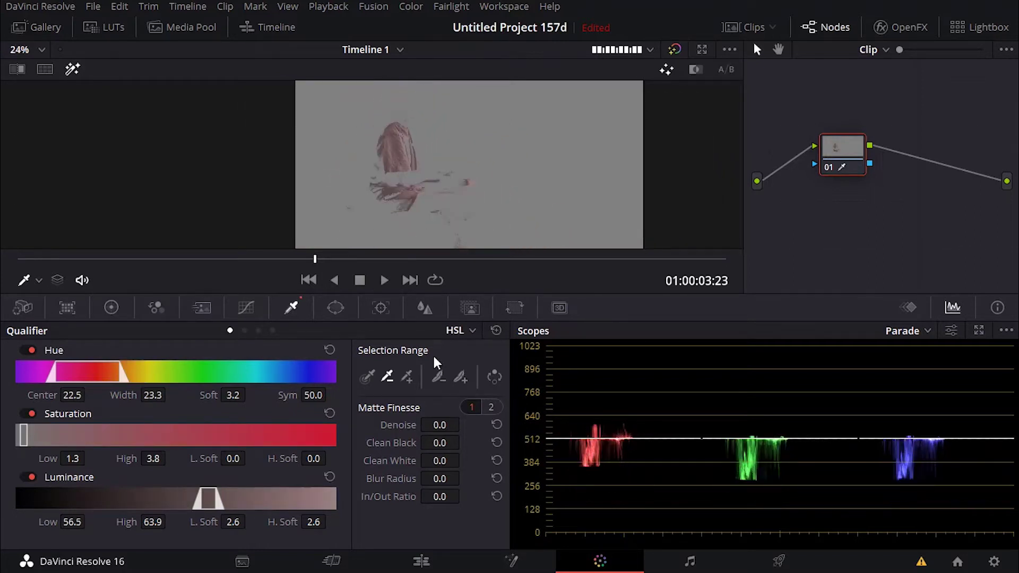
click(357, 205)
key(ctrl+z)
key(ctrl+z)
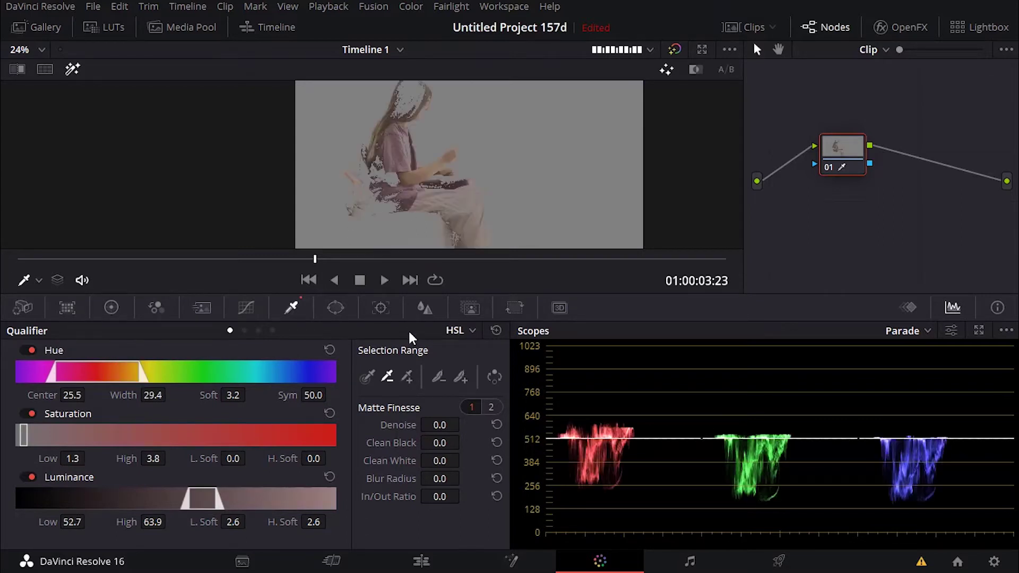
Step: Subtract the girl's hair from the qualifier selection and add the lower part of the shirt
click(406, 91)
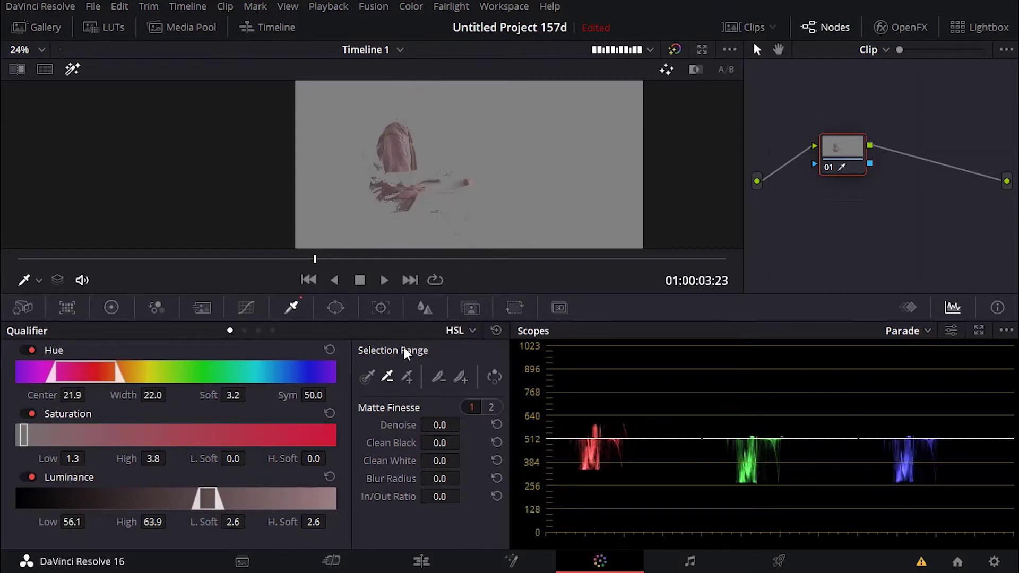
click(407, 376)
scroll(406, 162, up, 4)
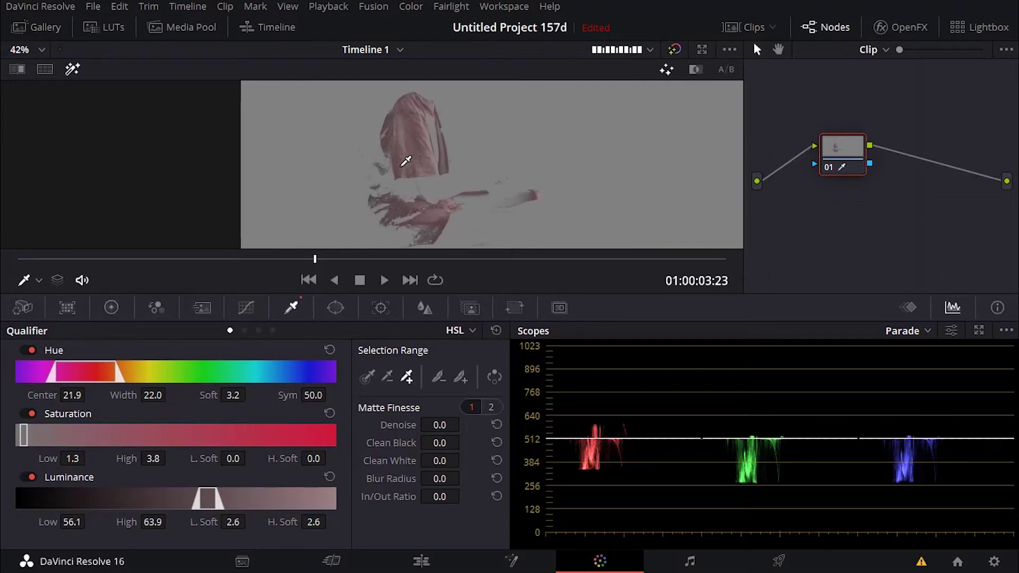
click(421, 211)
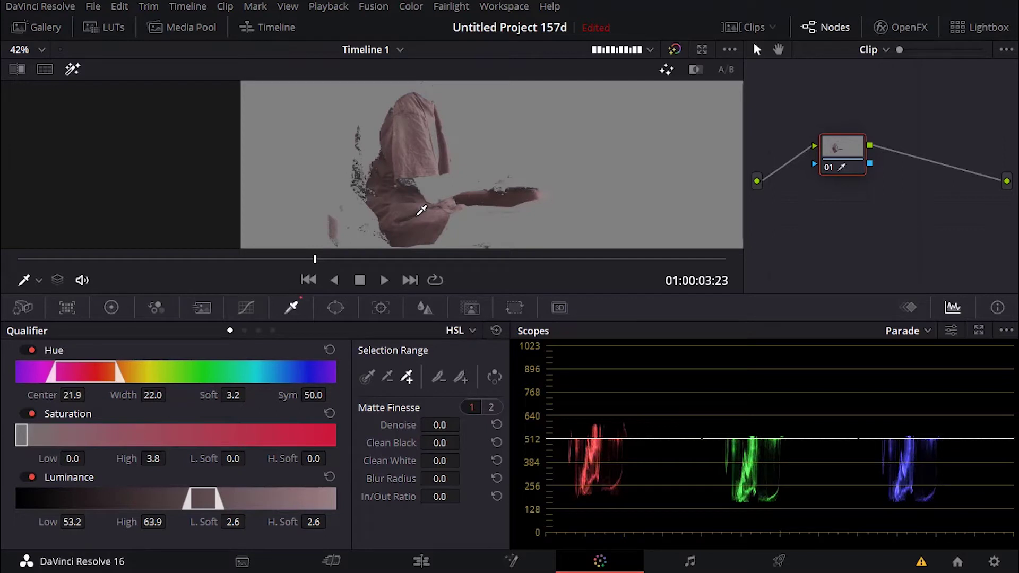
Step: Add further spots on the sleeve, back and lower part of the shirt to the qualifier selection
scroll(421, 211, down, 2)
scroll(422, 168, down, 2)
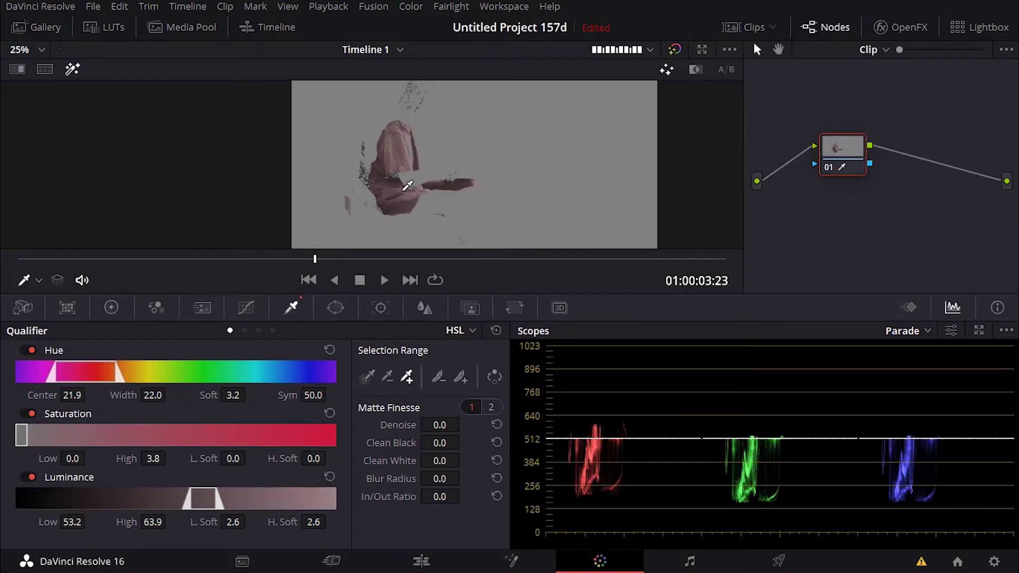
scroll(407, 185, up, 4)
click(401, 128)
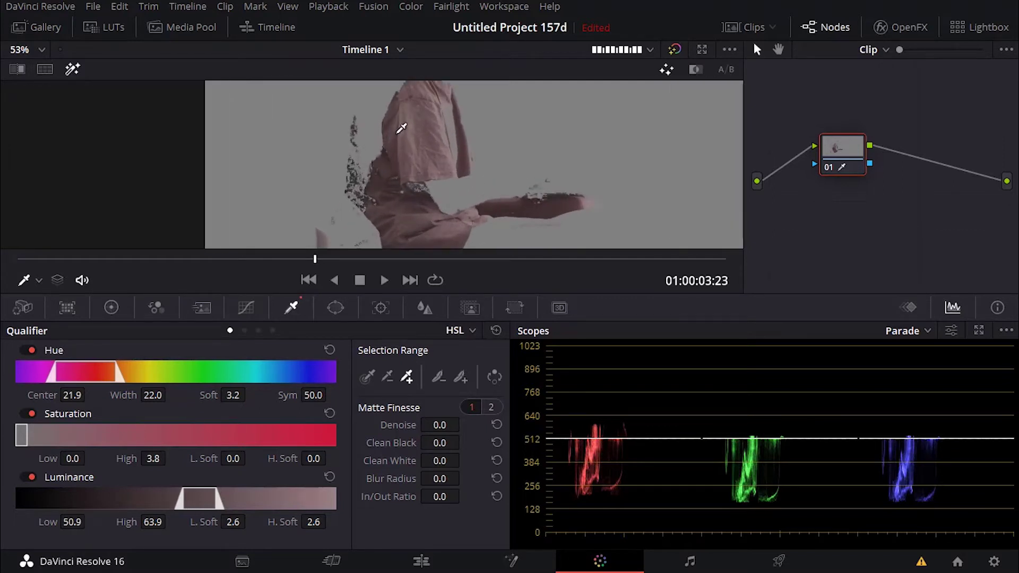
click(424, 139)
scroll(424, 208, down, 2)
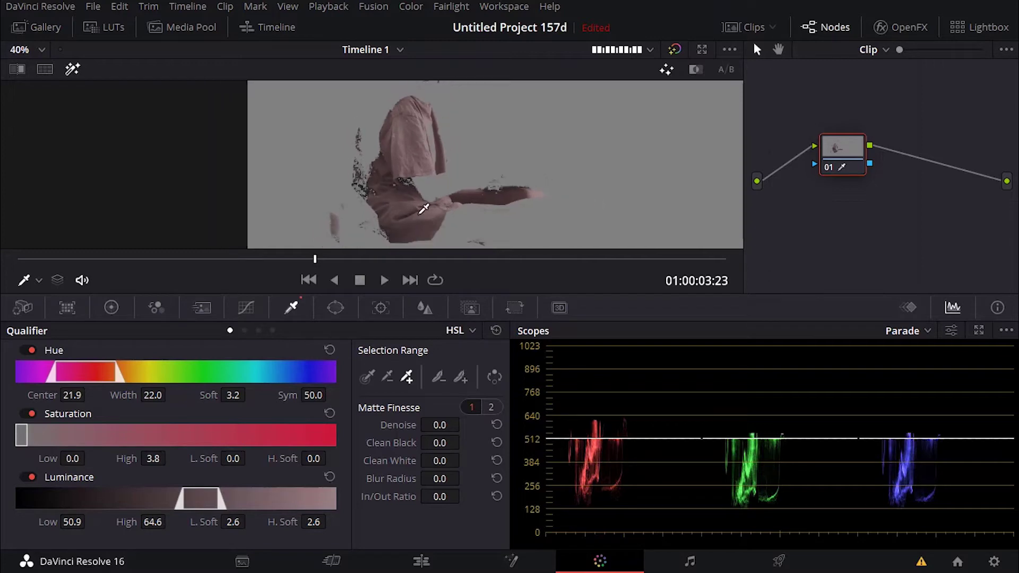
click(420, 212)
Step: Set the qualifier's hue center to 22.4, width to 26.7 and softness to 2.7
drag(73, 395, 87, 396)
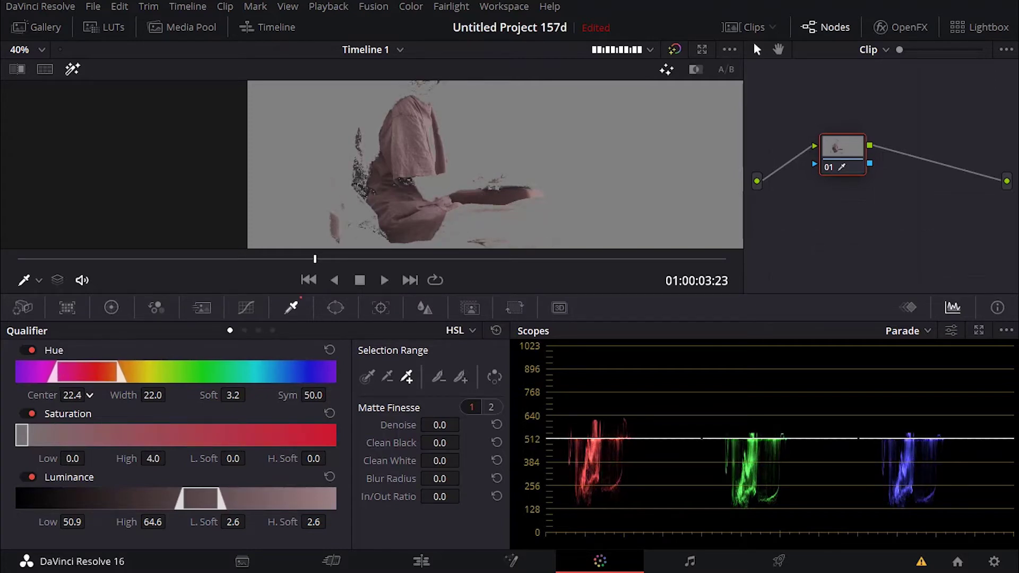
scroll(354, 200, down, 3)
scroll(354, 201, down, 2)
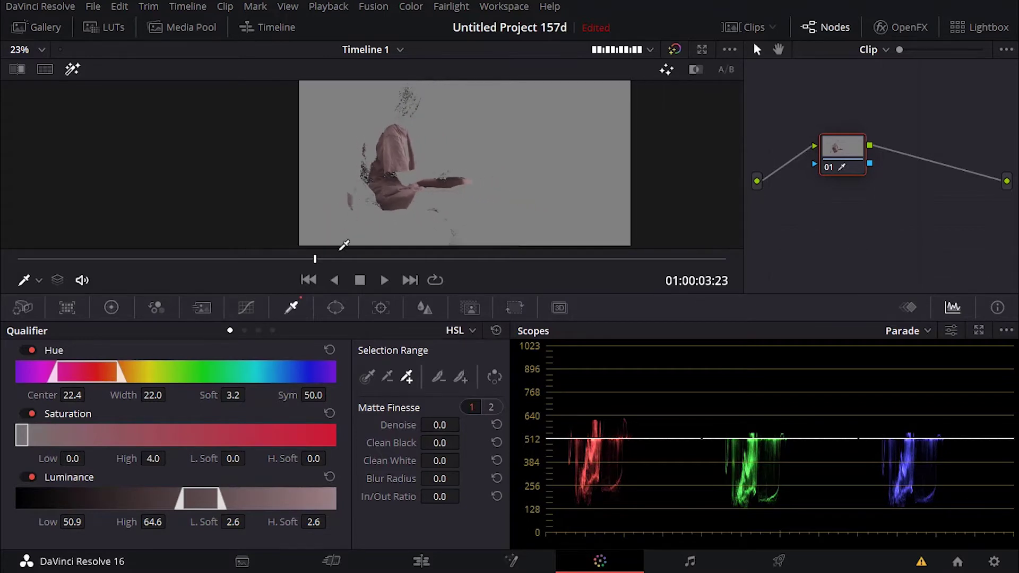
drag(168, 395, 168, 395)
scroll(381, 178, up, 3)
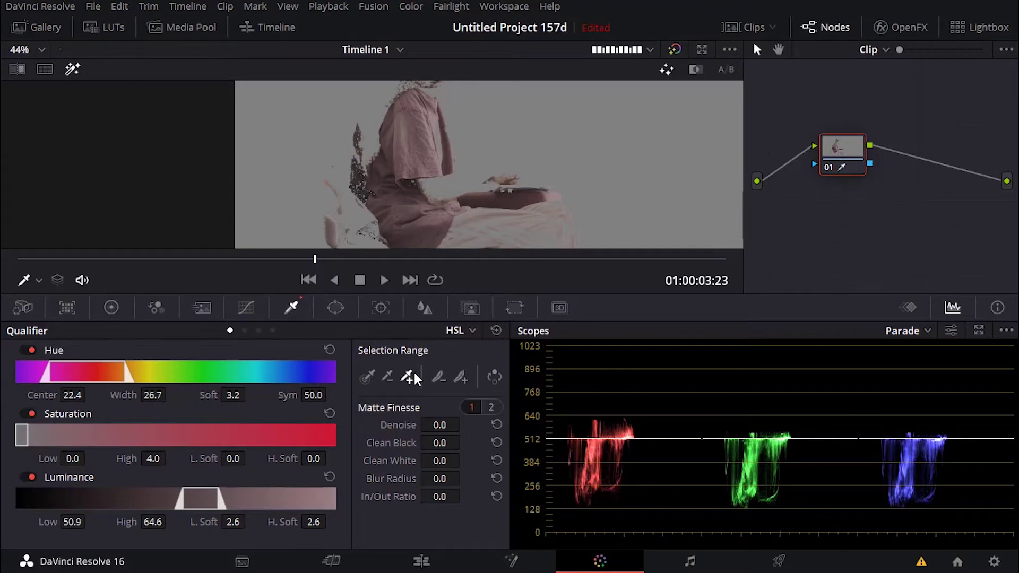
mouse_move(233, 395)
mouse_down()
mouse_move(241, 395)
mouse_move(232, 395)
mouse_up()
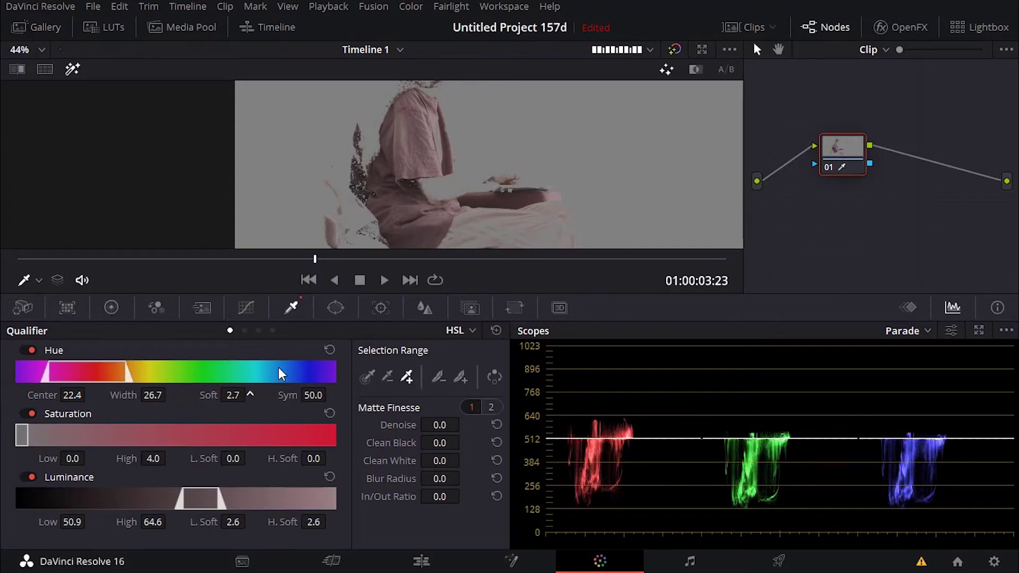
Step: Set the saturation range to low 0.2 and high 10.6, with low softness 0.2 and high softness 0.8
scroll(391, 209, down, 2)
drag(74, 458, 170, 457)
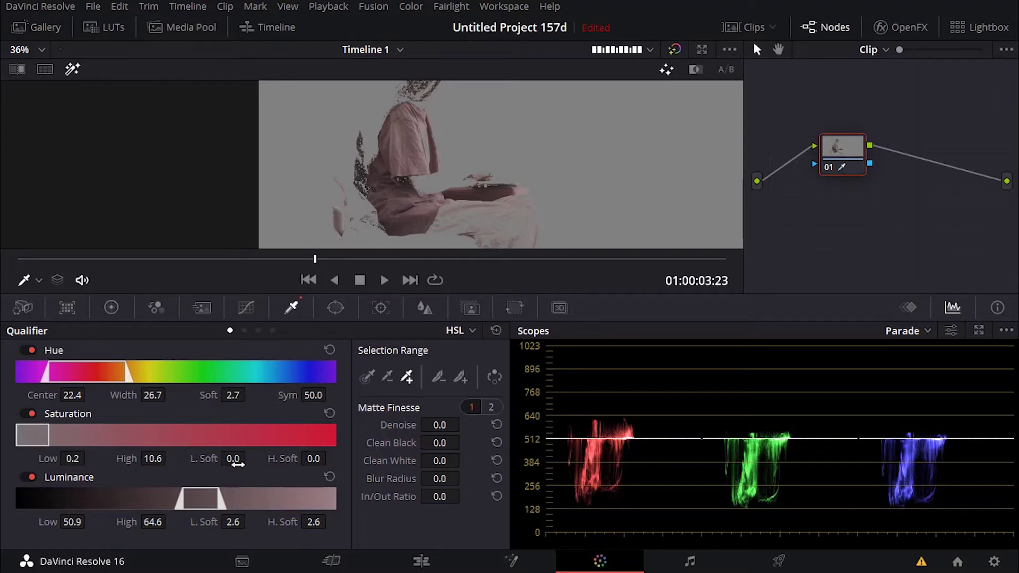
drag(234, 459, 311, 459)
Step: Set the luminance range to low 49.5 and high 73.4, with low softness 14.1 and high softness 5.0
drag(94, 524, 161, 523)
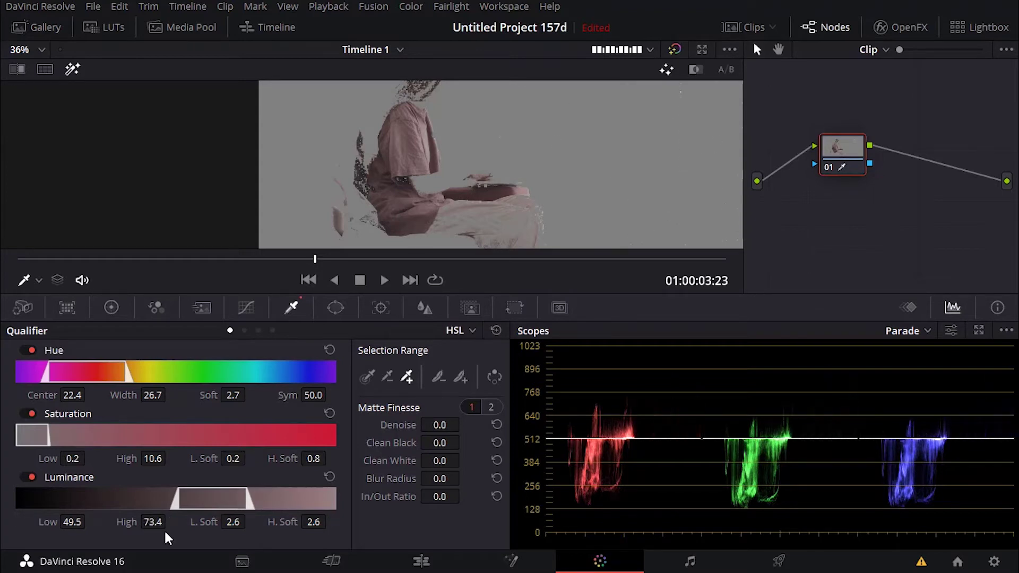
drag(233, 522, 249, 523)
drag(322, 522, 328, 522)
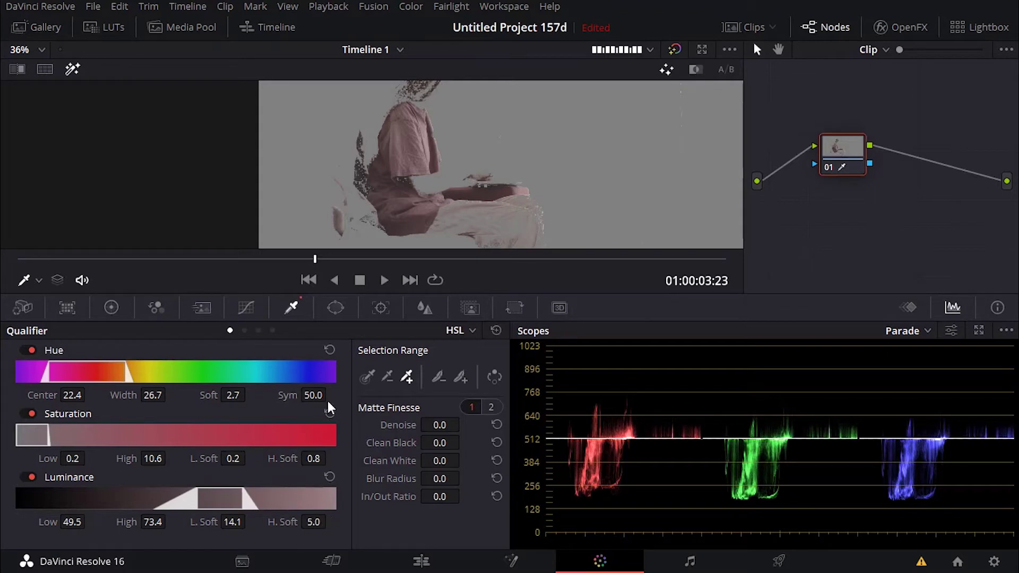
Step: Refine the hue range to symmetry 55.1, width 27.6 and softness 3.1
drag(313, 395, 331, 393)
click(498, 209)
key(ctrl+z)
drag(152, 395, 170, 395)
drag(170, 395, 247, 396)
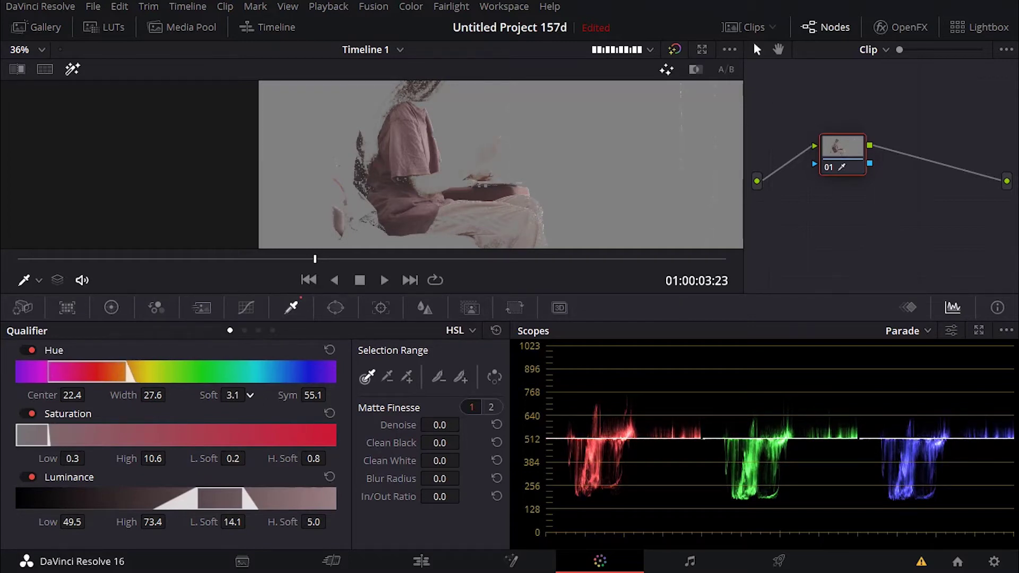
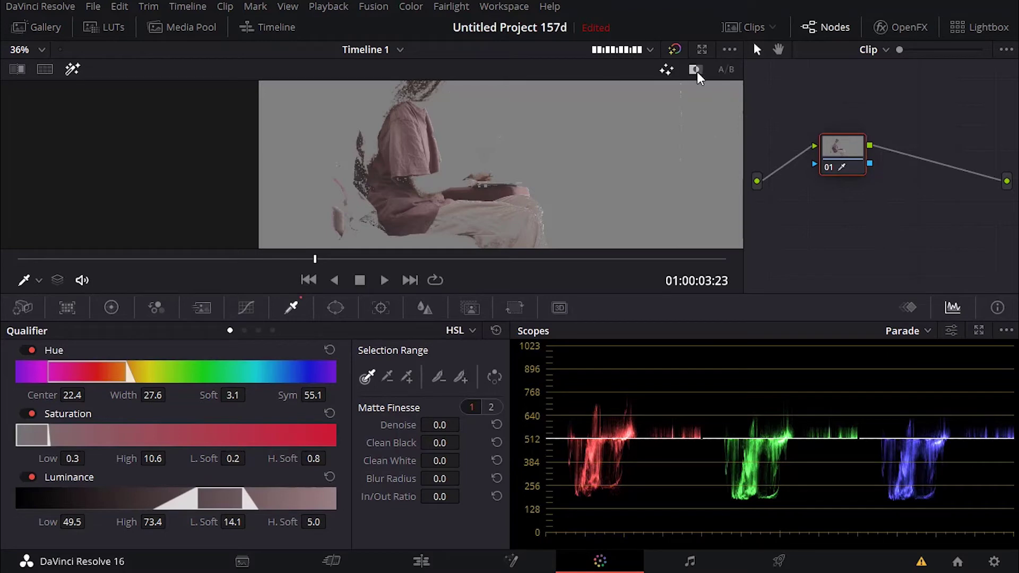
Step: Show the selection as a black-and-white matte and examine the whole frame for stray areas outside the shirt
click(700, 70)
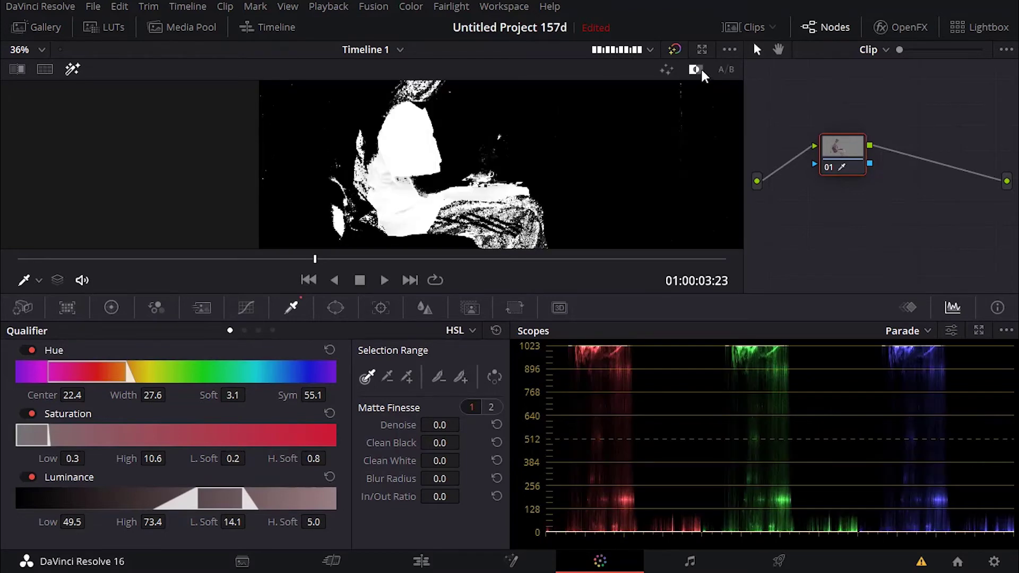
scroll(684, 81, down, 3)
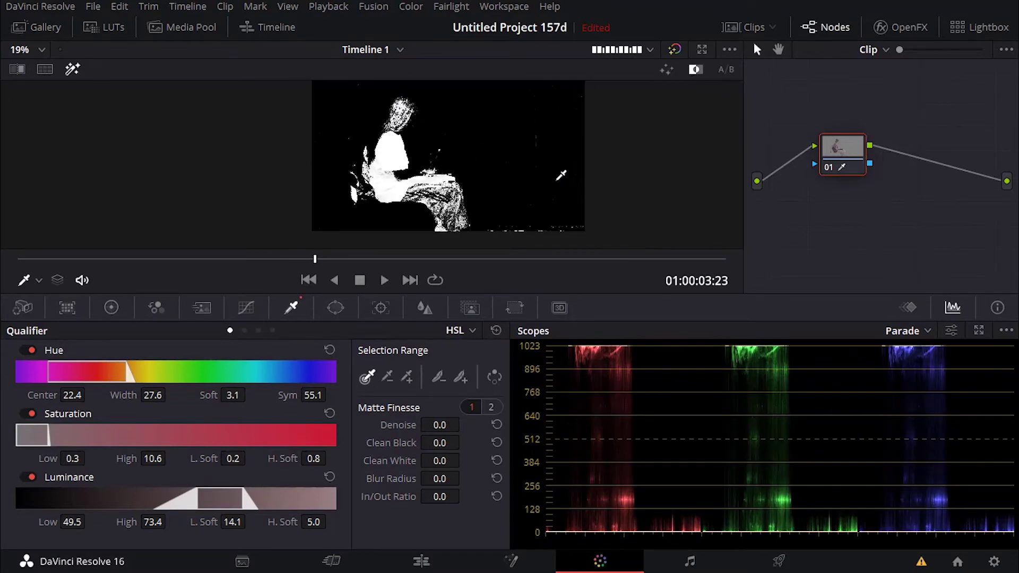
scroll(424, 150, up, 1)
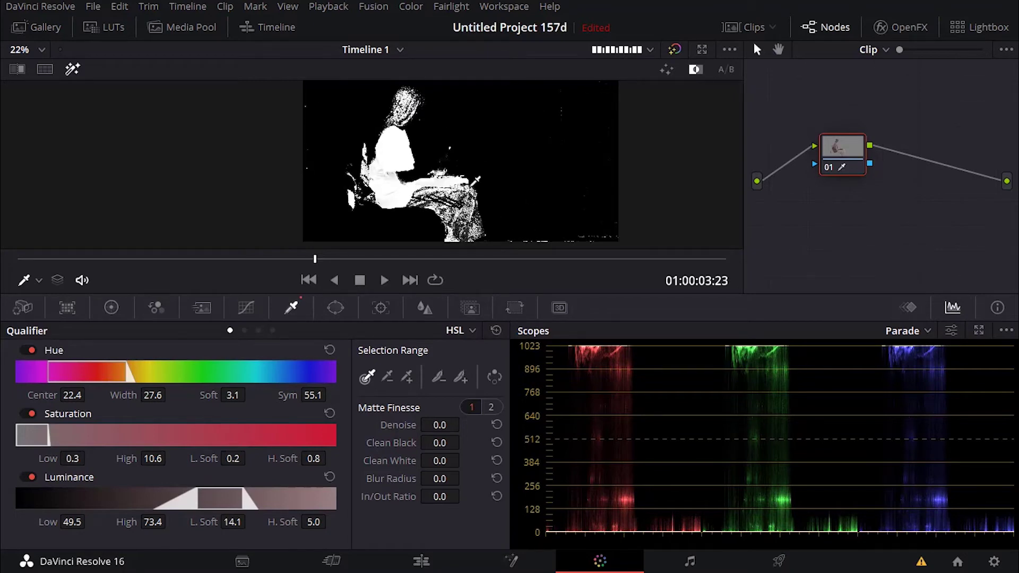
scroll(493, 202, up, 1)
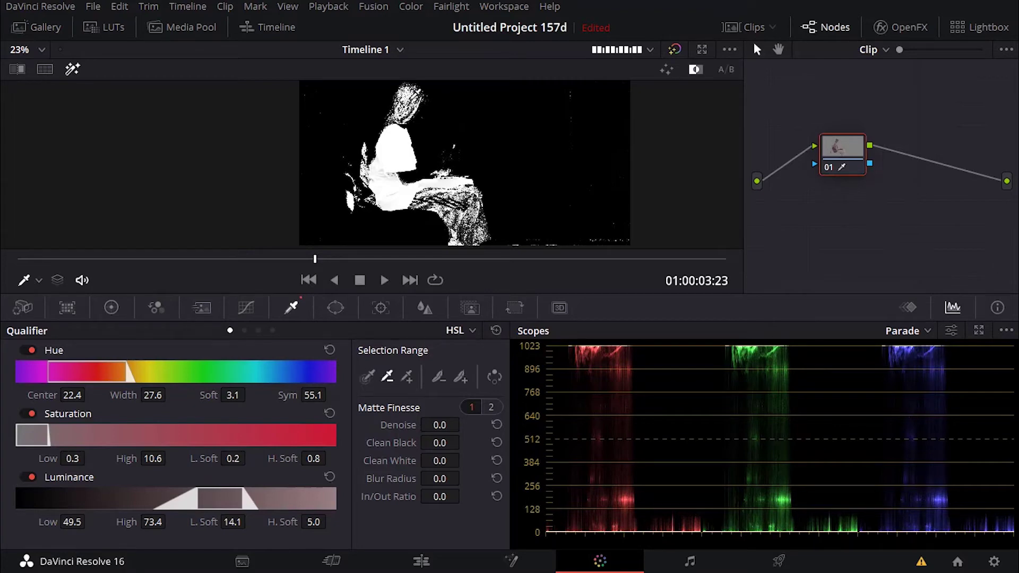
Step: Try to subtract the hair and trouser areas from the shirt selection with the subtract colour picker
click(416, 94)
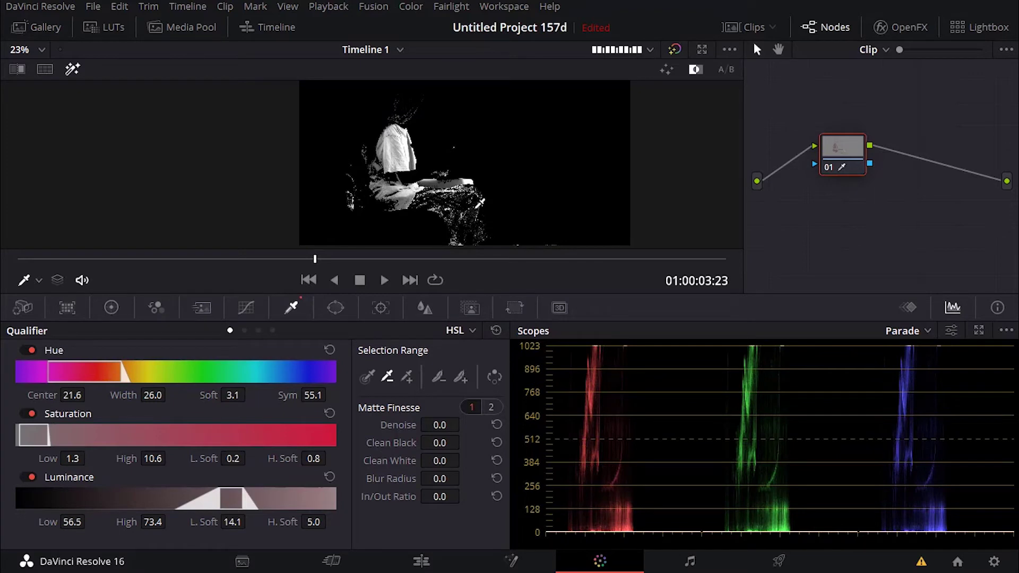
click(479, 204)
click(479, 206)
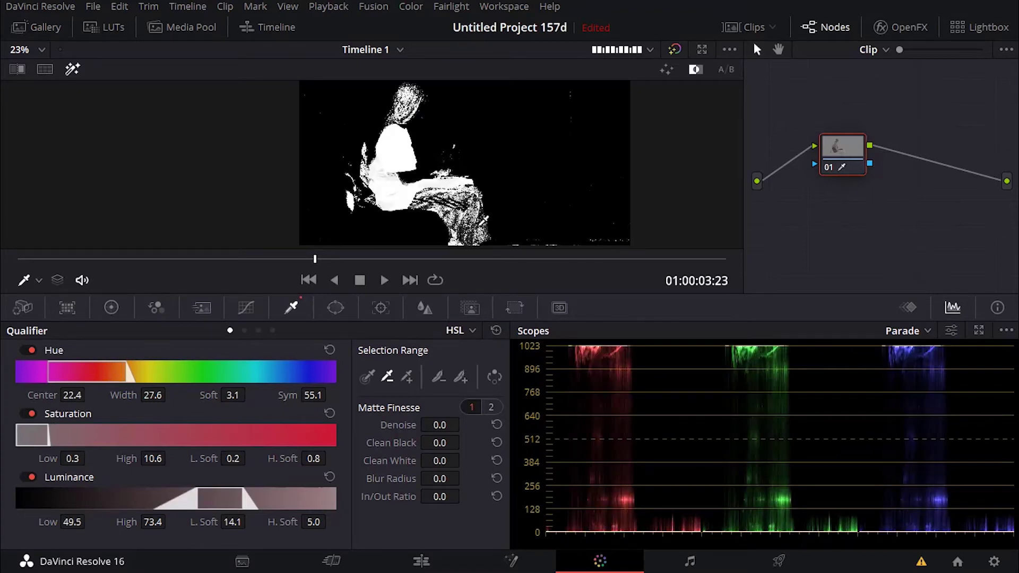
click(416, 110)
click(413, 104)
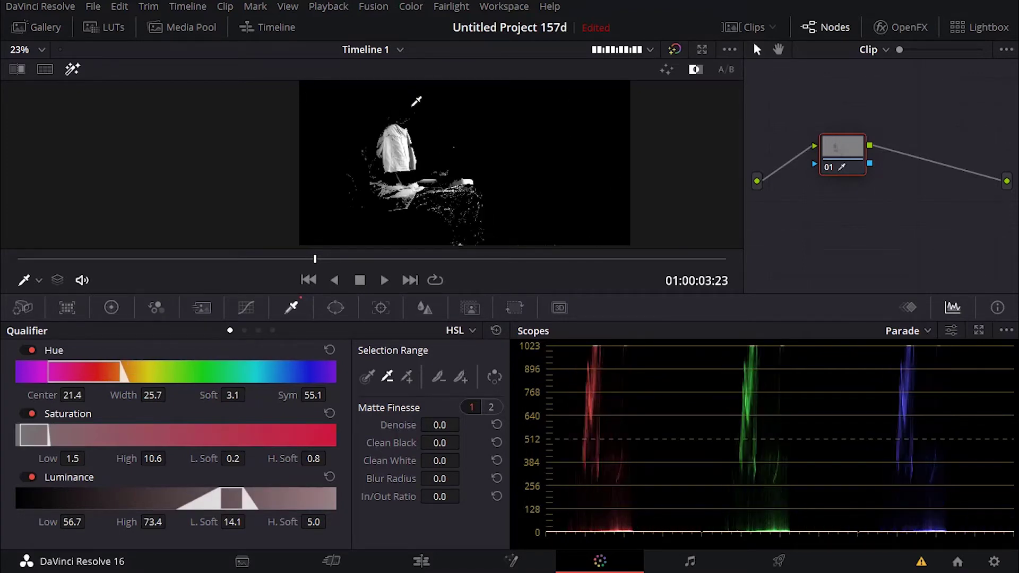
scroll(412, 114, up, 2)
click(420, 138)
scroll(509, 276, up, 1)
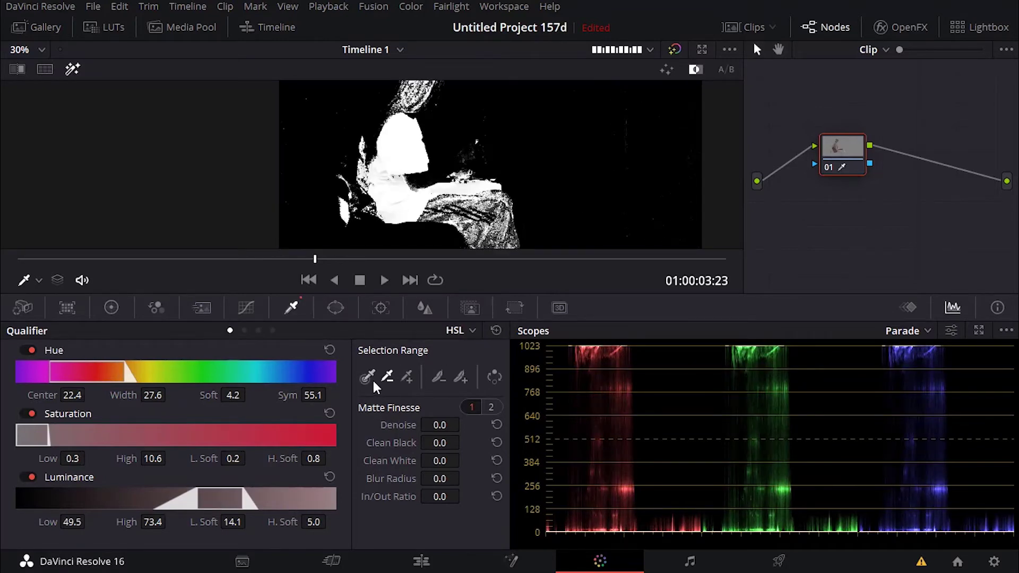
Step: Shrink the matte with the second Matte Finesse page's Circle shape, radius 5 and 4 iterations
click(491, 408)
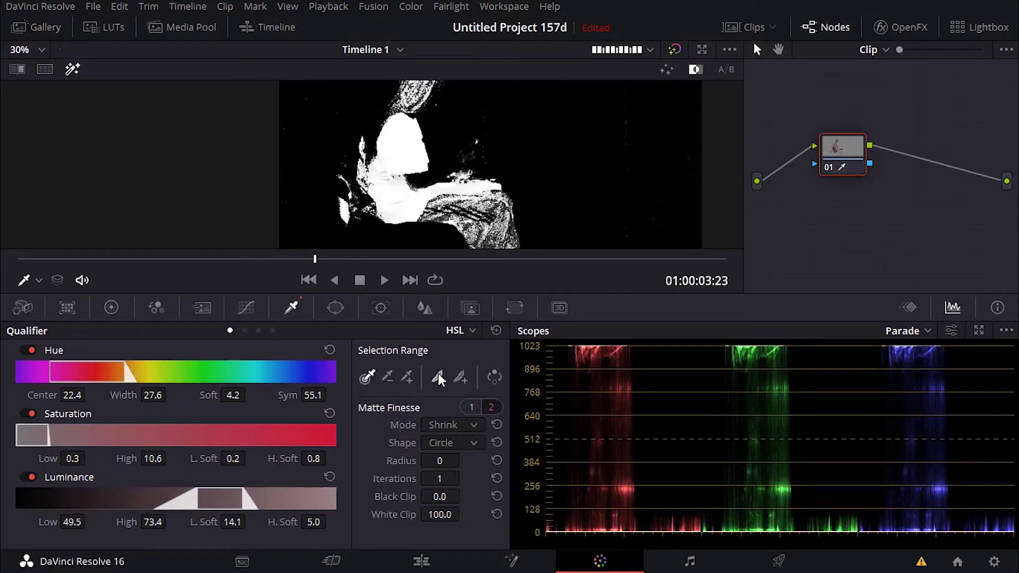
click(444, 443)
click(440, 462)
key(shift+z)
drag(446, 459, 465, 460)
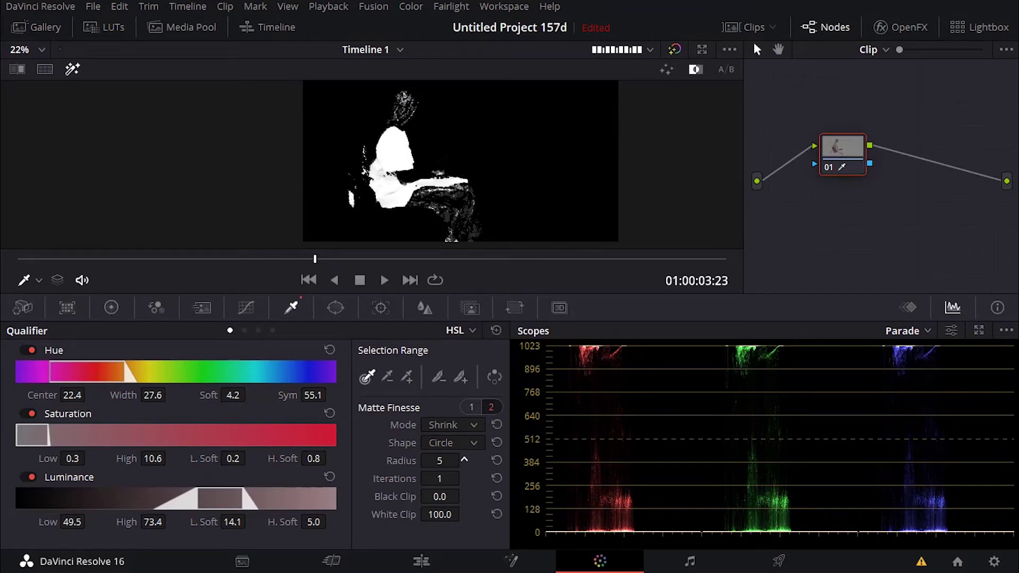
drag(427, 481, 464, 477)
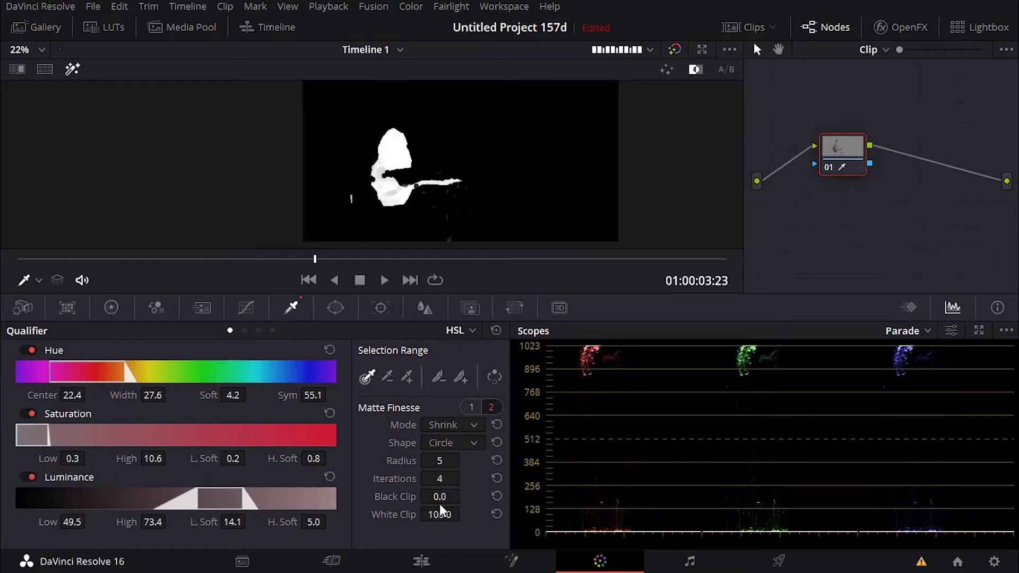
Step: Set the black clip to 39.9 and white clip to 71.8, and refine the hue to width 27.1, softness 4.0 and symmetry 55.3
drag(477, 493, 464, 495)
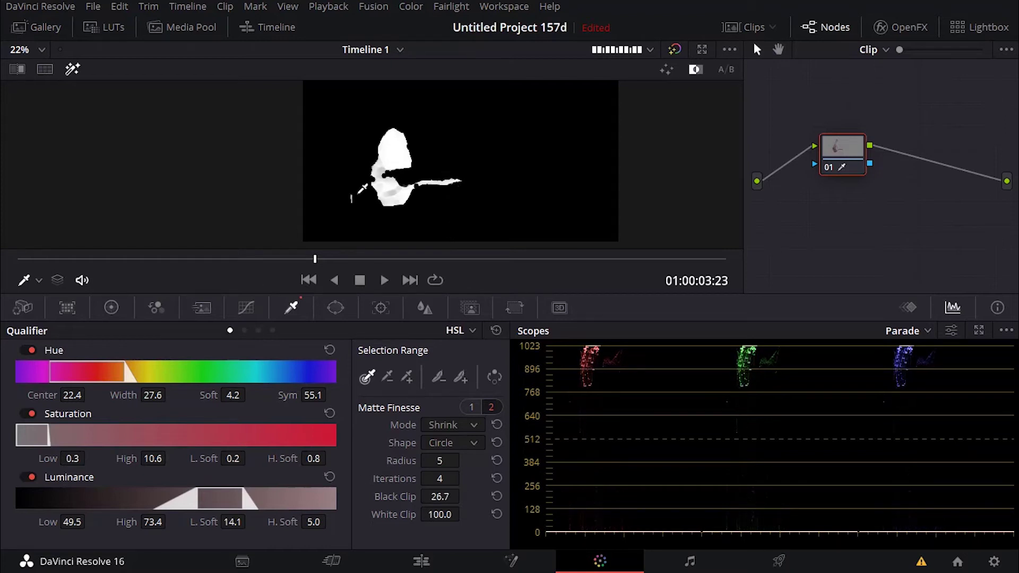
drag(149, 395, 331, 393)
drag(80, 397, 89, 394)
drag(445, 510, 465, 495)
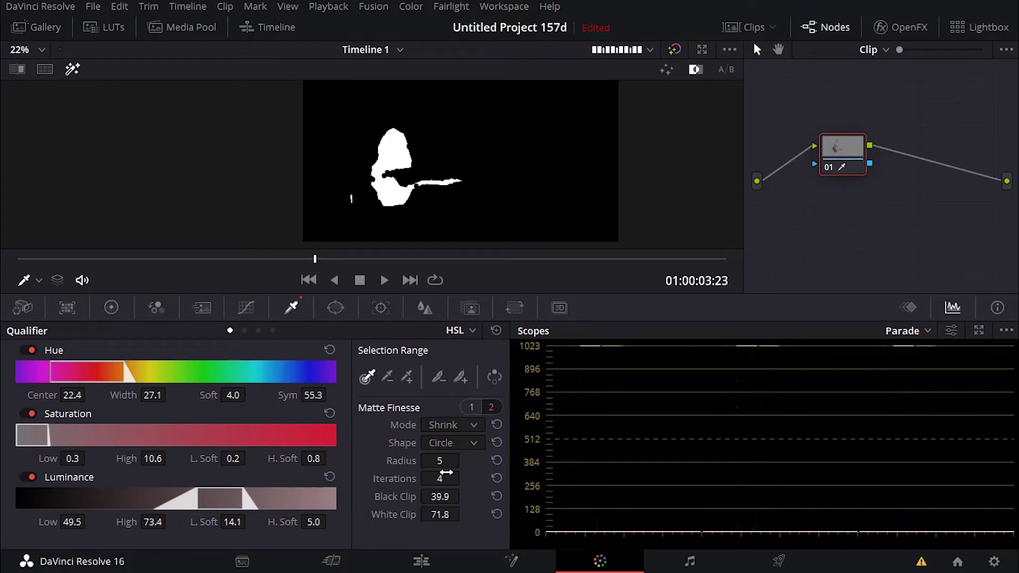
Step: Compare the Diamond and Square matte shapes and keep Square in Shrink mode
click(454, 441)
click(451, 462)
click(451, 442)
click(457, 497)
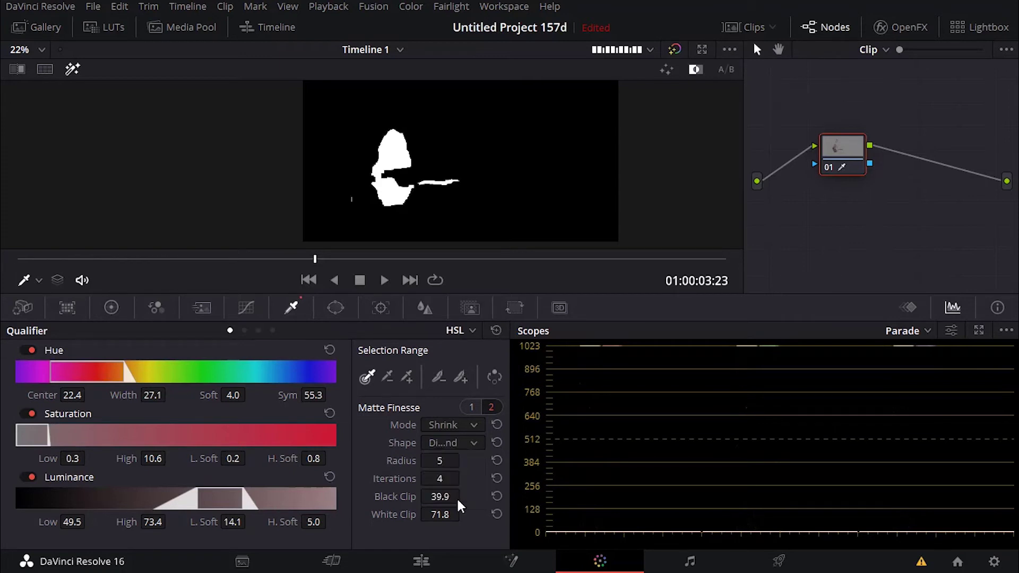
click(465, 445)
click(466, 460)
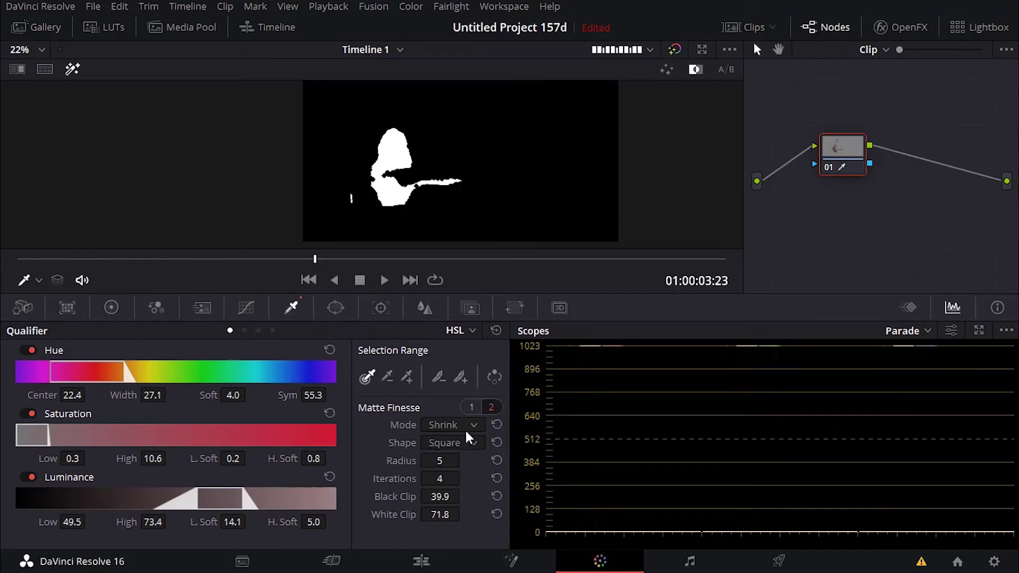
click(465, 425)
click(465, 427)
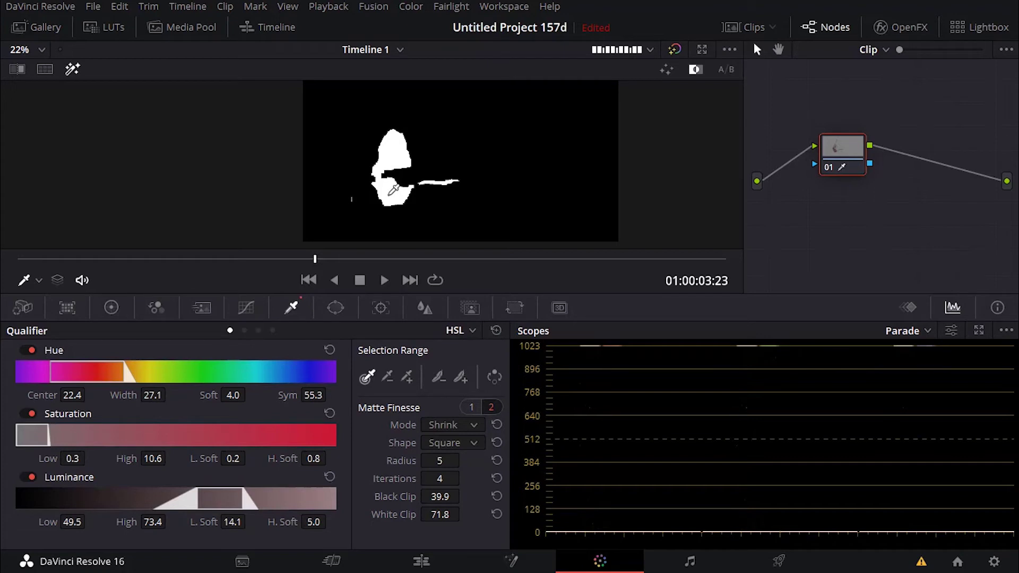
Step: Inspect the matte's remaining stray spots and set the hue softness to 5.0
scroll(372, 164, up, 2)
scroll(348, 212, down, 2)
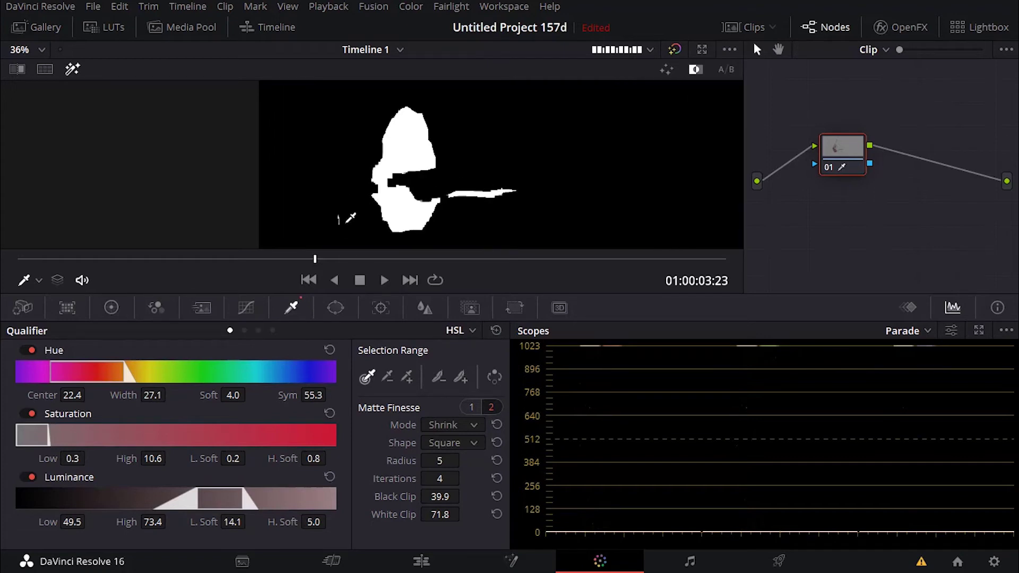
scroll(351, 212, up, 2)
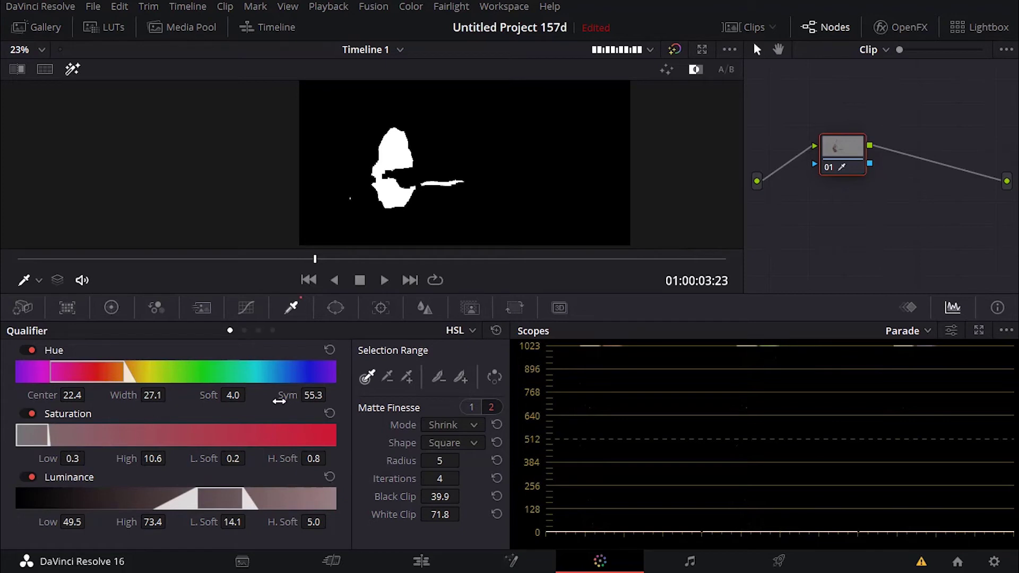
drag(235, 395, 250, 393)
double_click(218, 396)
mouse_move(232, 398)
mouse_down()
mouse_move(250, 393)
mouse_move(221, 396)
mouse_move(250, 394)
mouse_up()
Step: Set the saturation low to 0.0 and the luminance range to low 50.7 with high softness 4.9
drag(48, 458, 99, 457)
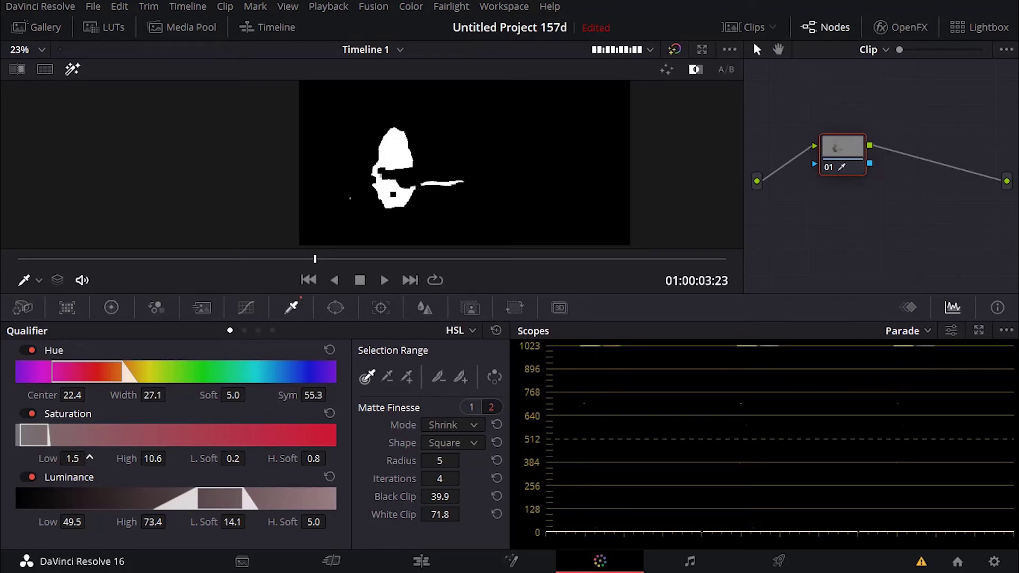
drag(20, 437, 17, 438)
drag(89, 457, 87, 458)
drag(87, 523, 89, 522)
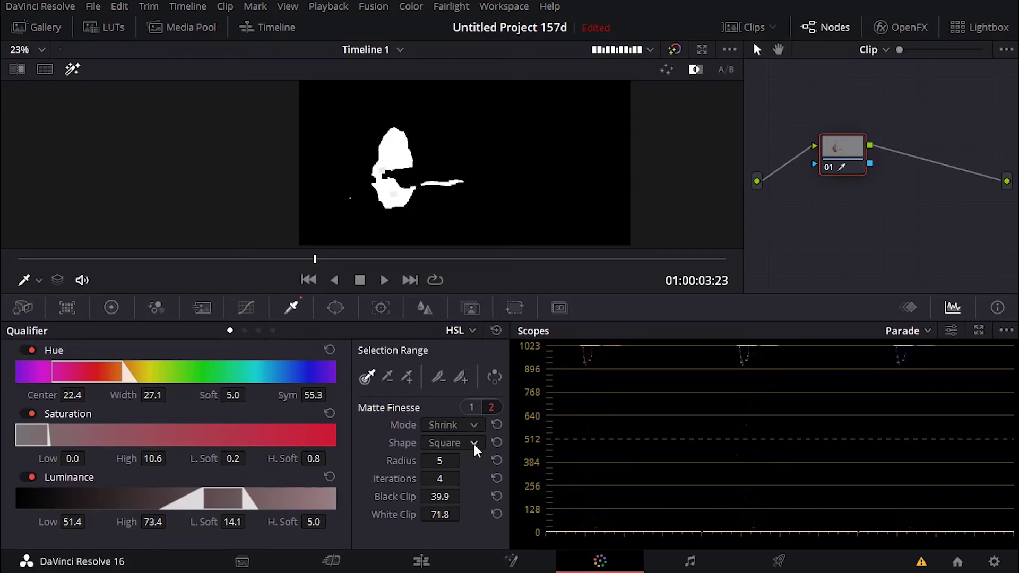
key(ctrl+z)
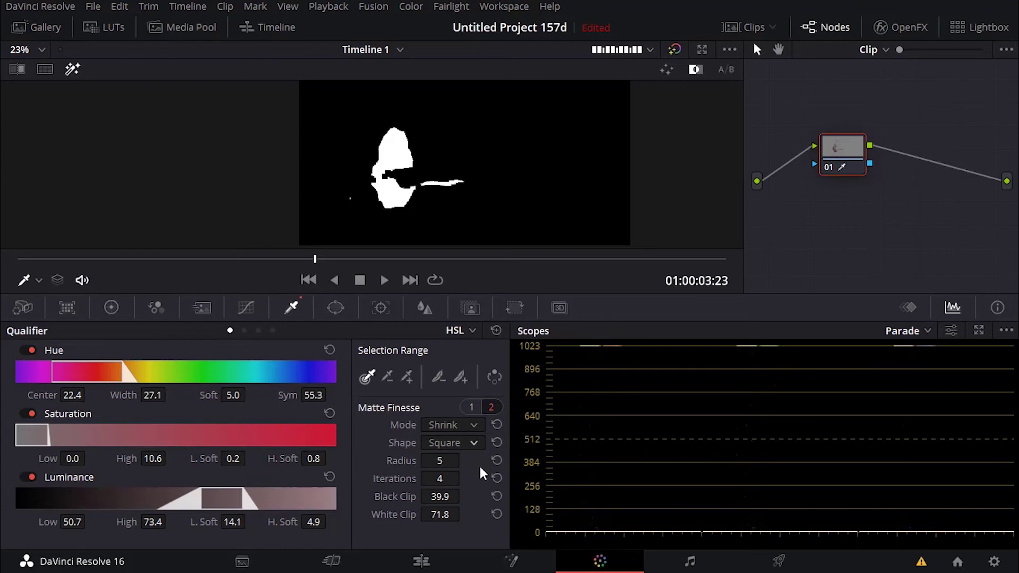
Step: Try the Closing and Grow matte modes, return to Shrink and set the iterations to 5
click(460, 425)
click(464, 452)
click(462, 427)
click(467, 494)
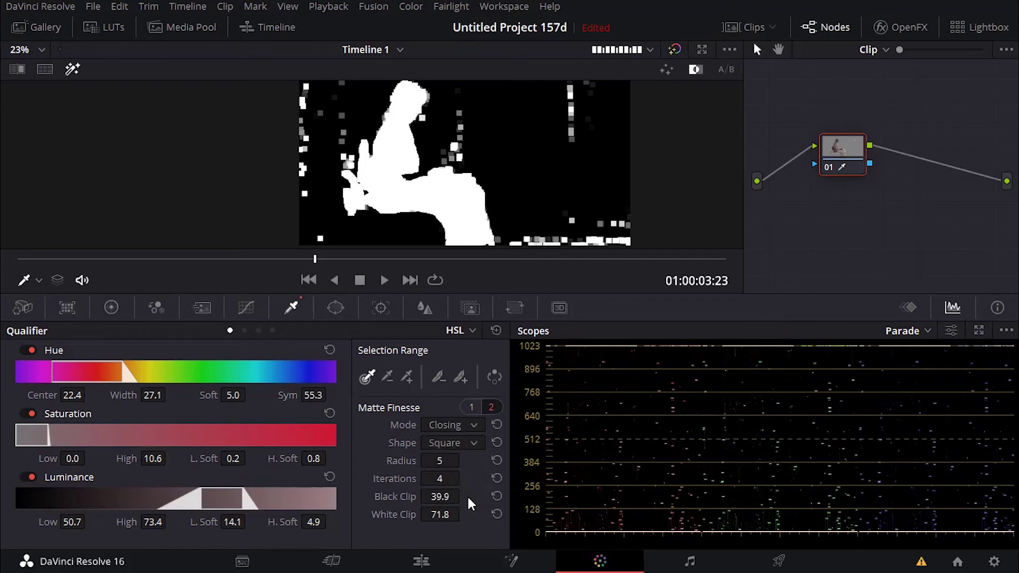
click(455, 423)
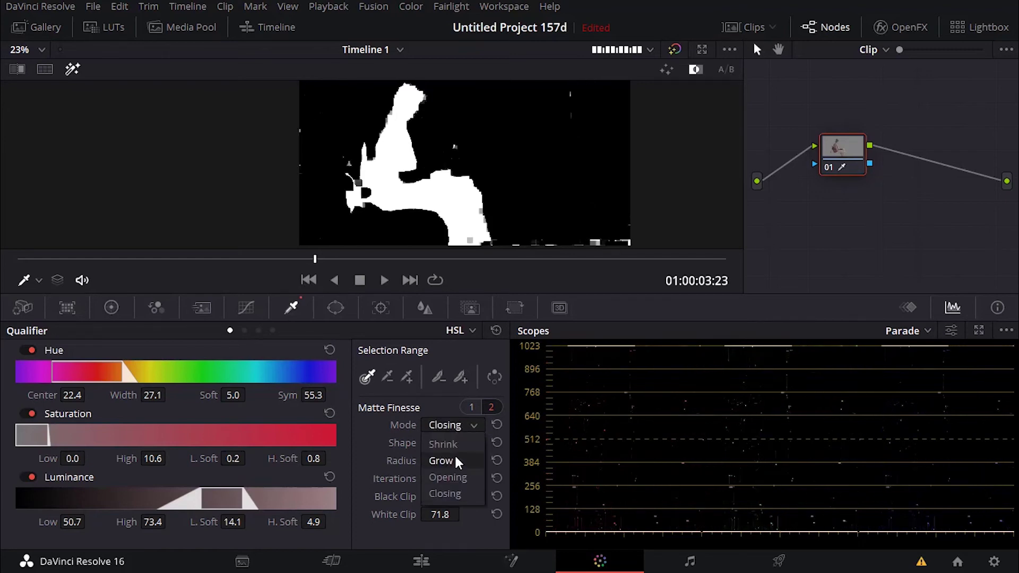
click(453, 459)
click(450, 423)
click(449, 443)
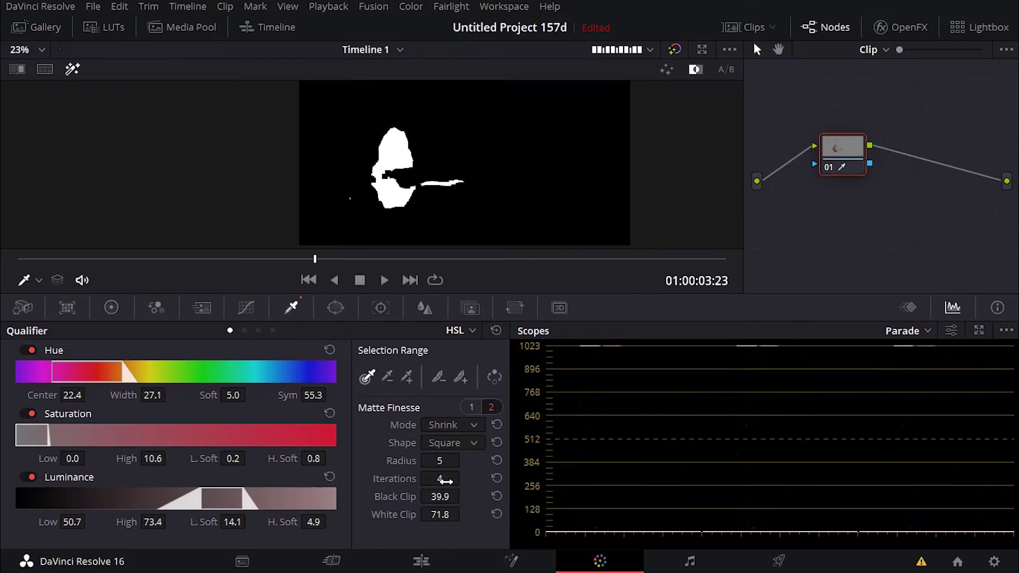
scroll(464, 478, up, 1)
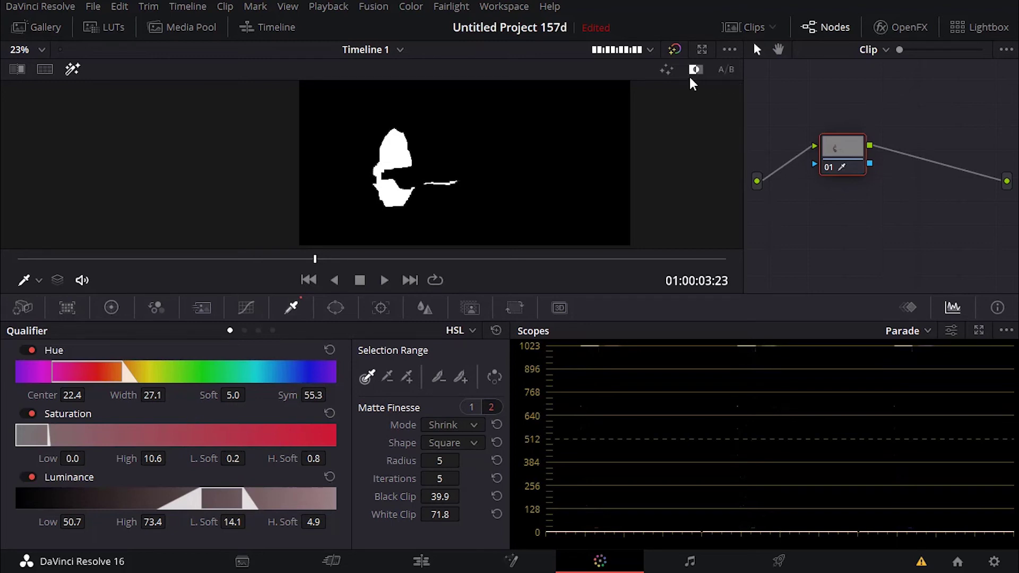
Step: Turn off the highlight view and push the shirt's gamma toward purple with red 0.03, green -0.01 and blue 0.06
click(72, 71)
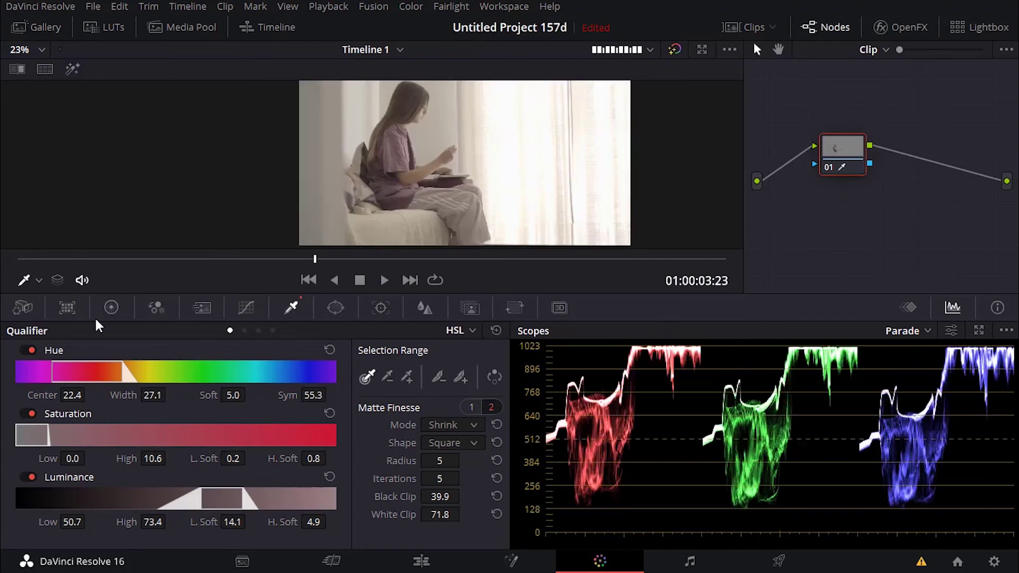
click(111, 307)
drag(193, 418, 198, 411)
Step: Inspect the recoloured shirt up close, and set the qualifier's matte shape to Circle with 2 iterations
scroll(435, 121, up, 5)
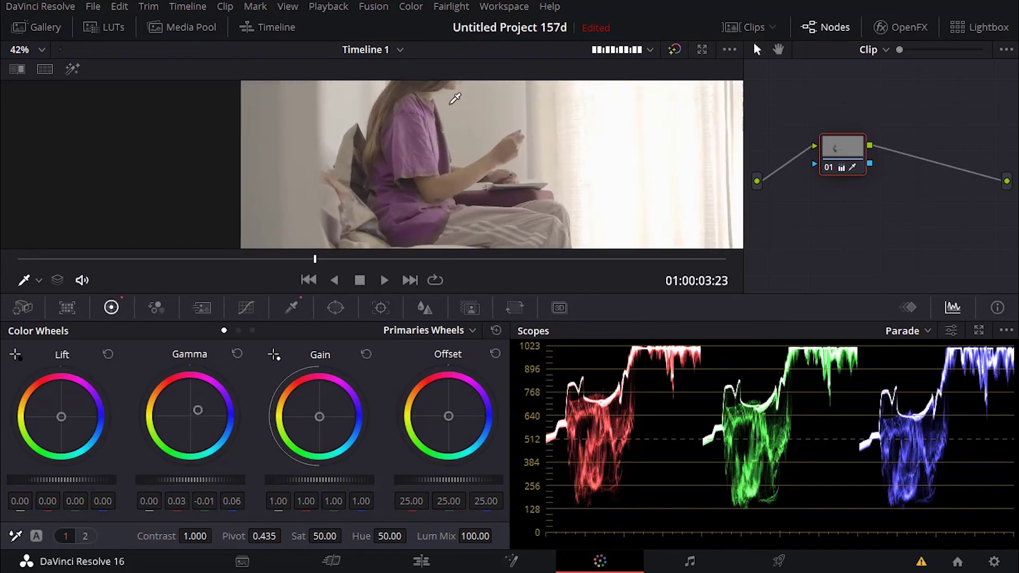
scroll(435, 121, up, 3)
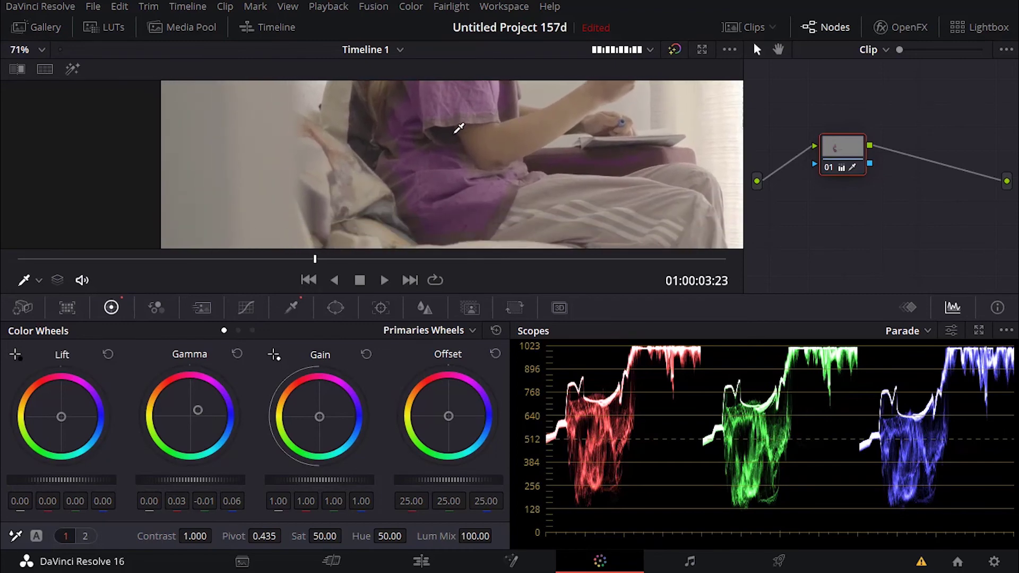
scroll(460, 128, down, 3)
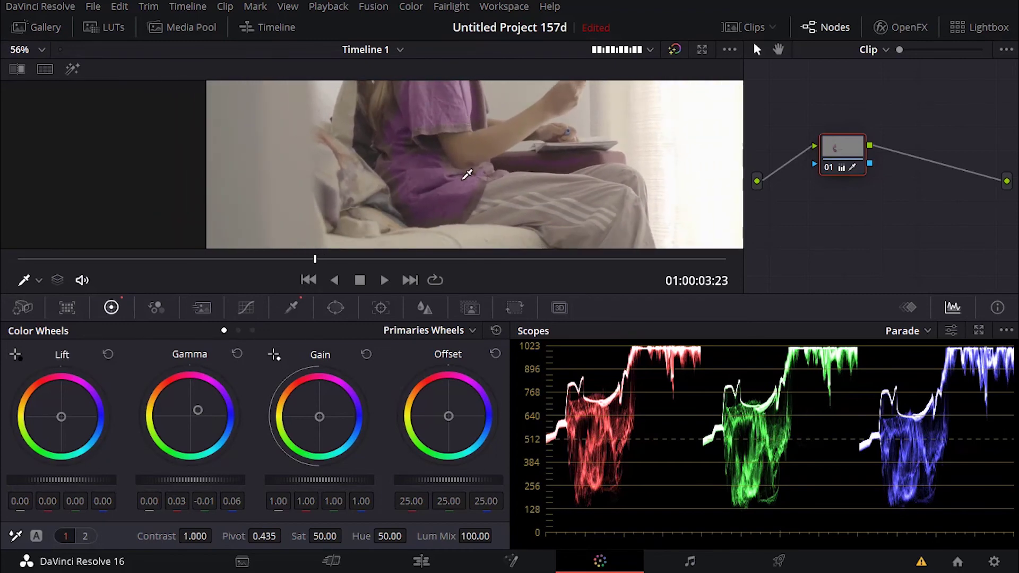
drag(439, 119, 451, 198)
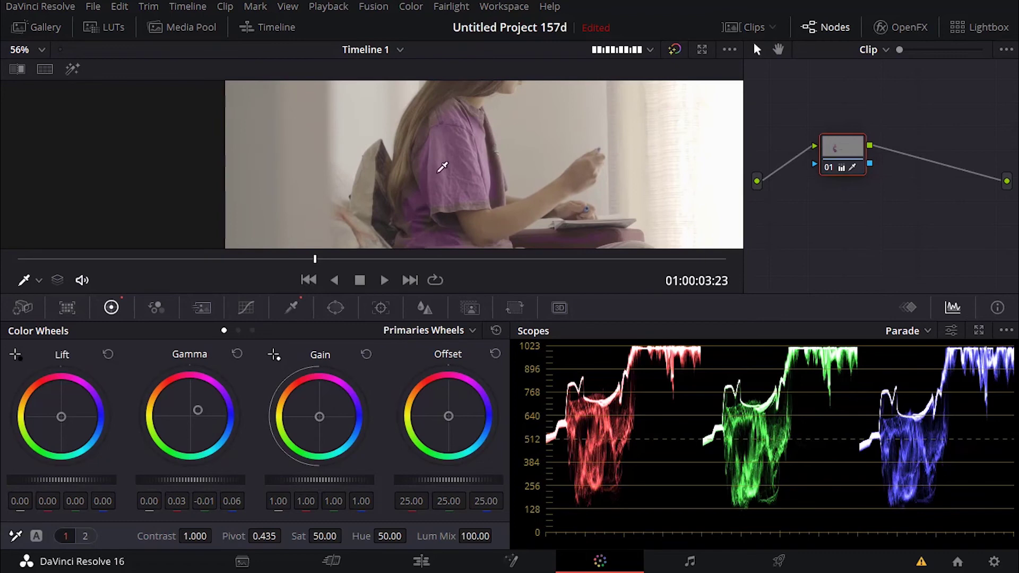
click(292, 308)
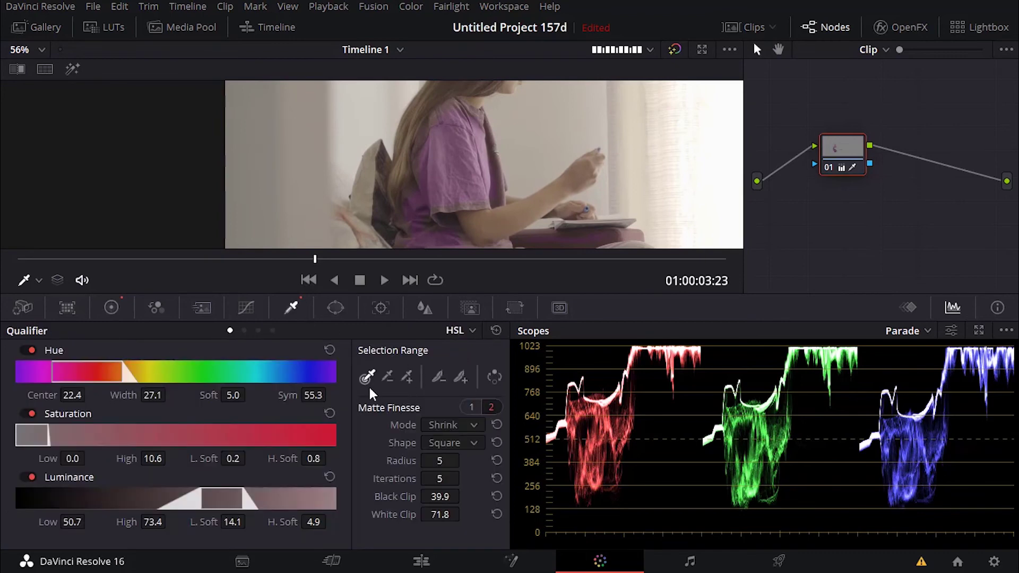
click(407, 377)
scroll(446, 142, down, 2)
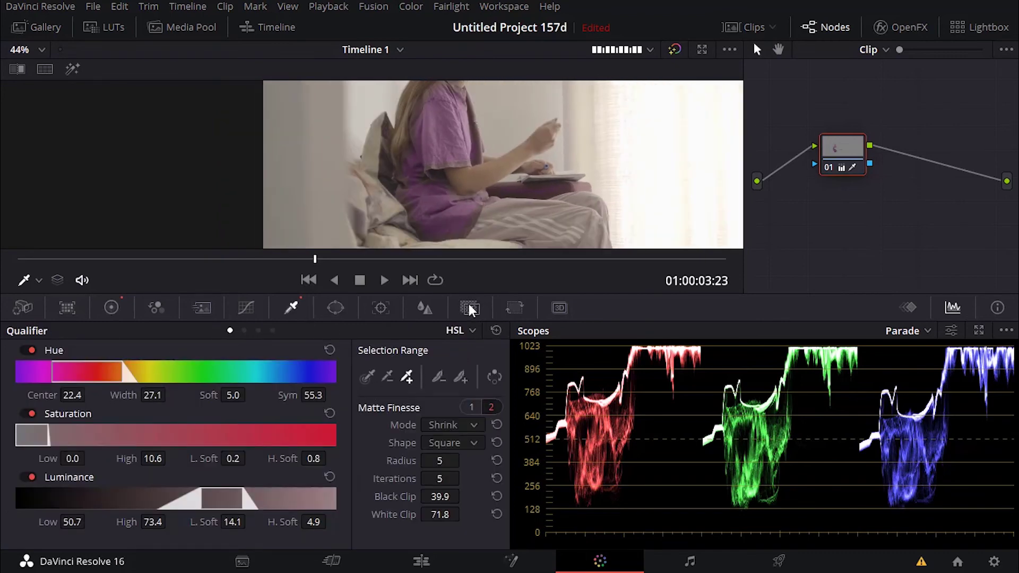
click(459, 448)
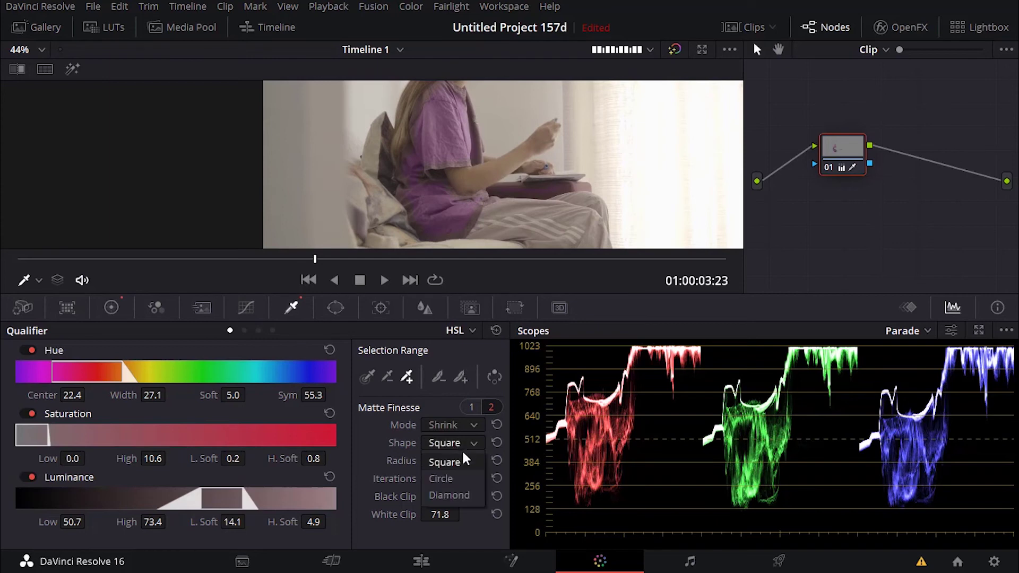
click(452, 478)
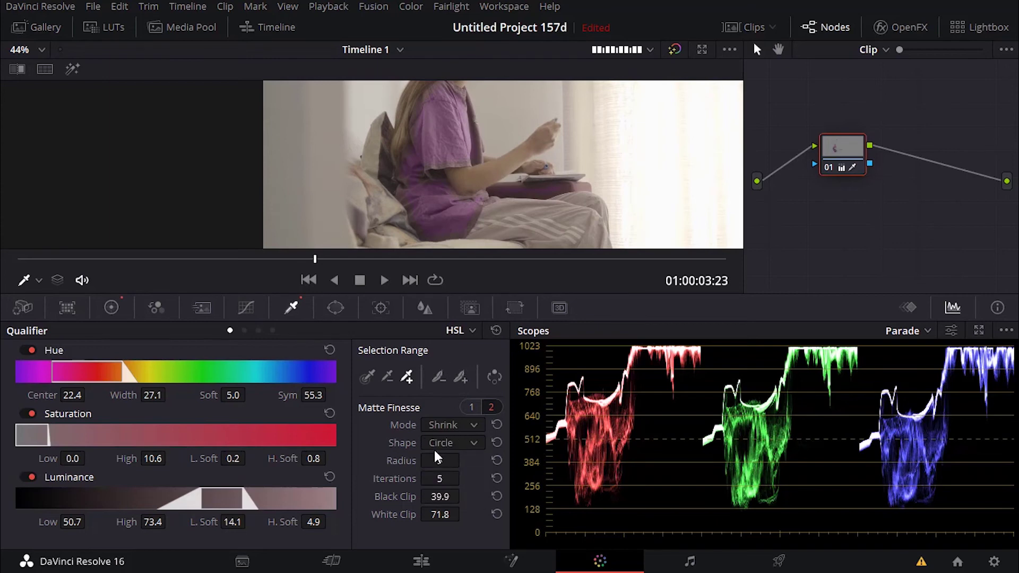
drag(439, 478, 434, 478)
Step: Raise the matte's white clip to 100.0 and check the edges of the recoloured clothing
drag(440, 515, 465, 515)
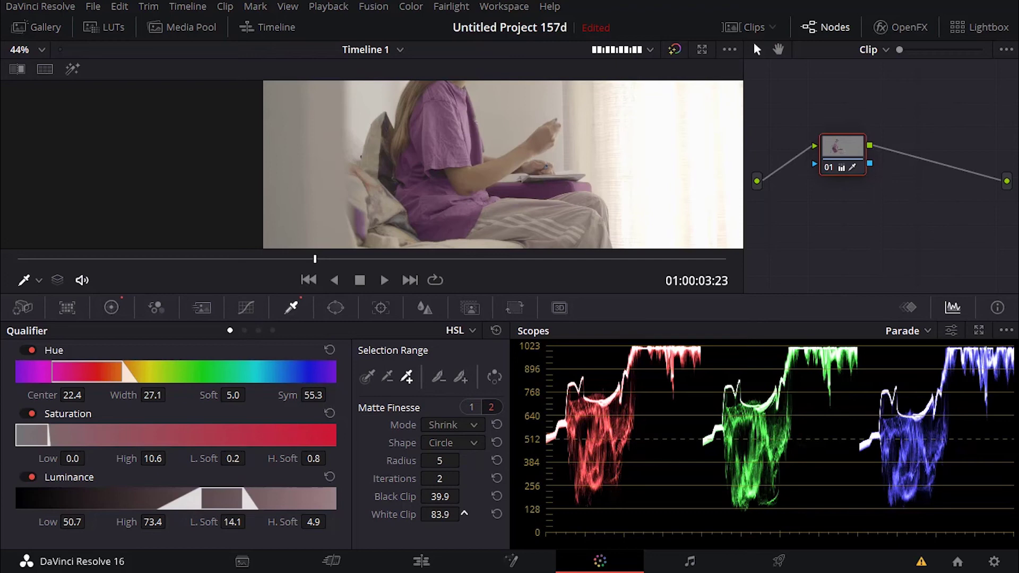
drag(464, 513, 465, 512)
scroll(443, 141, up, 2)
scroll(443, 141, down, 3)
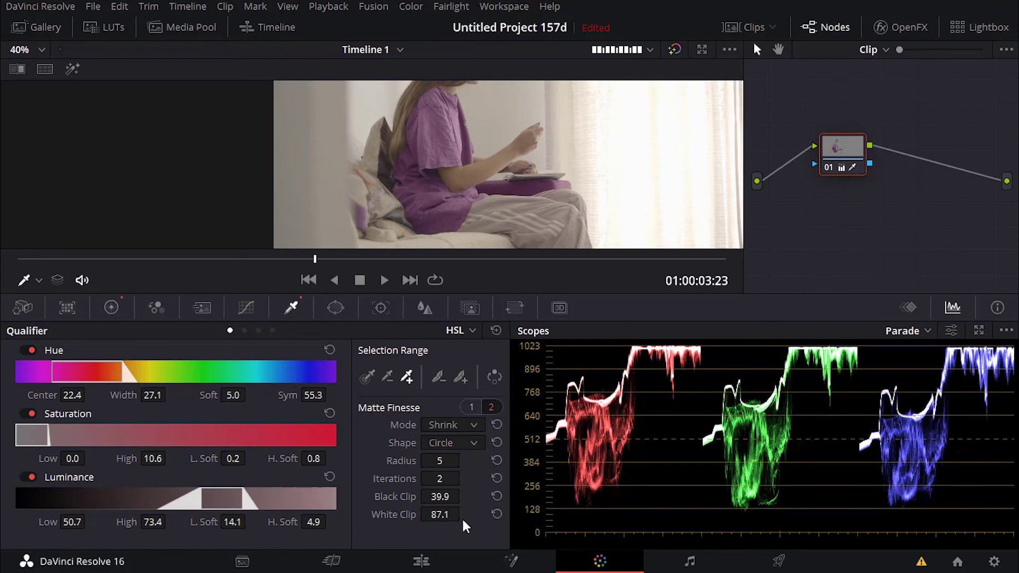
drag(439, 520, 464, 514)
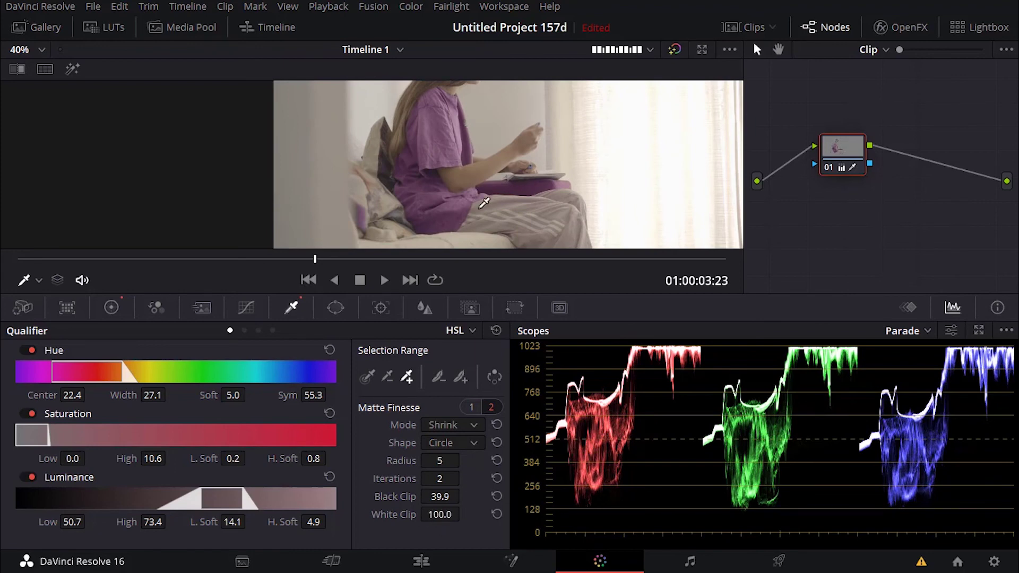
scroll(478, 202, up, 4)
scroll(478, 138, down, 2)
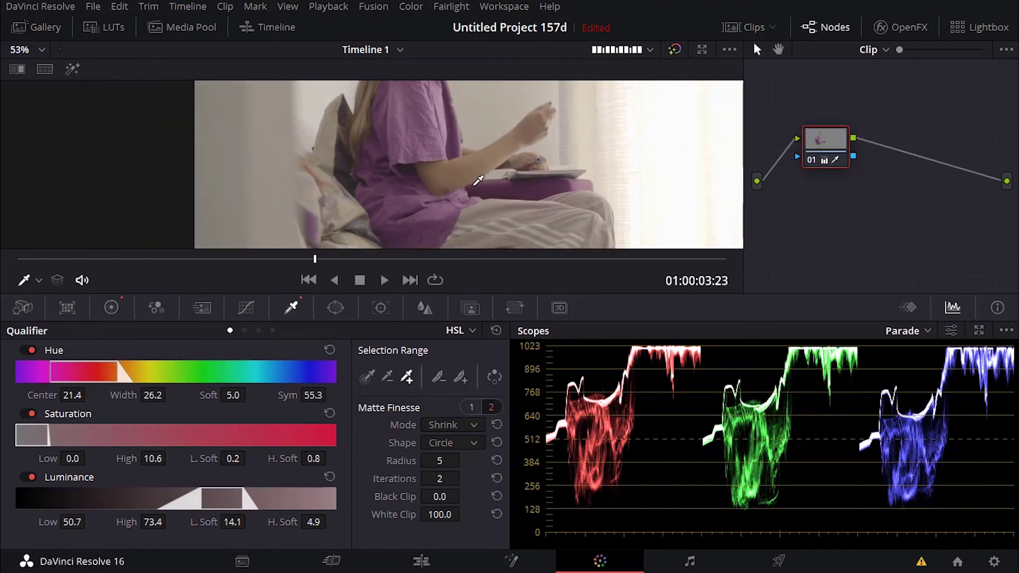
scroll(625, 177, down, 1)
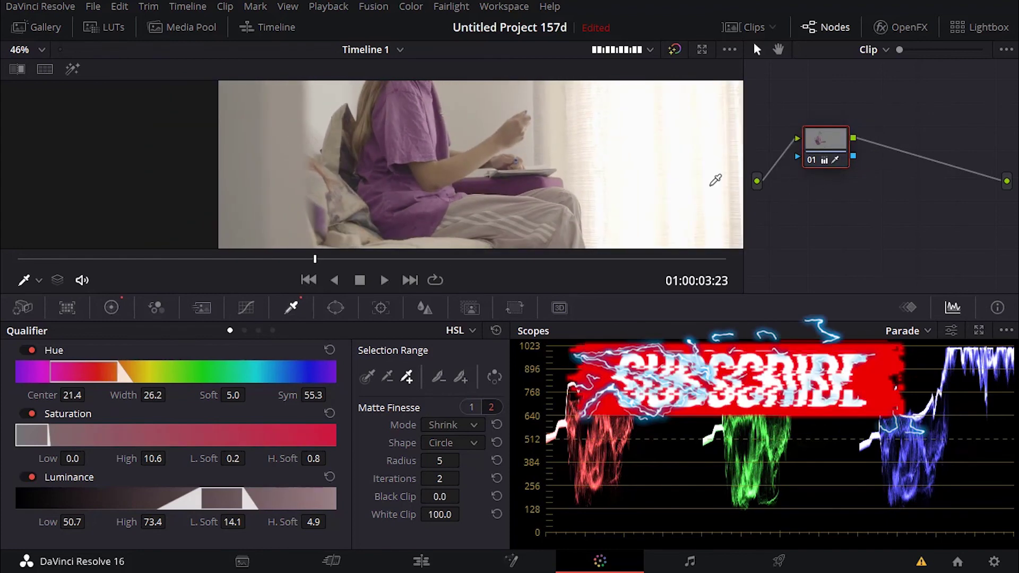
Step: Toggle node 01 off and on several times to compare the shirt before and after, leaving the node enabled
click(807, 158)
click(808, 158)
click(808, 158)
click(808, 158)
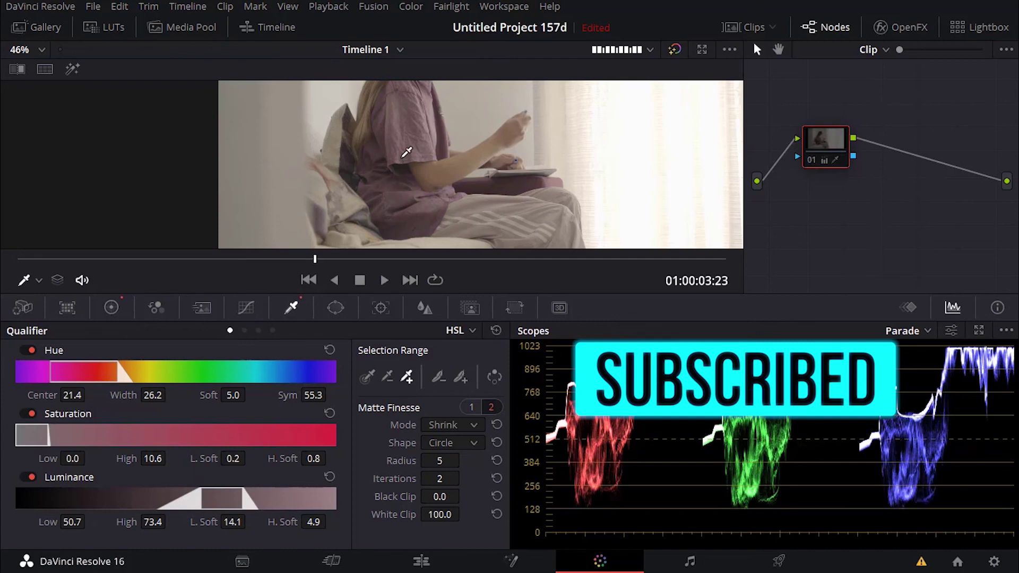
click(814, 157)
Step: Examine the recoloured shirt at different magnifications and scrub the clip to 01:00:07:12 to check the qualifier throughout the girl's movement
scroll(387, 156, down, 3)
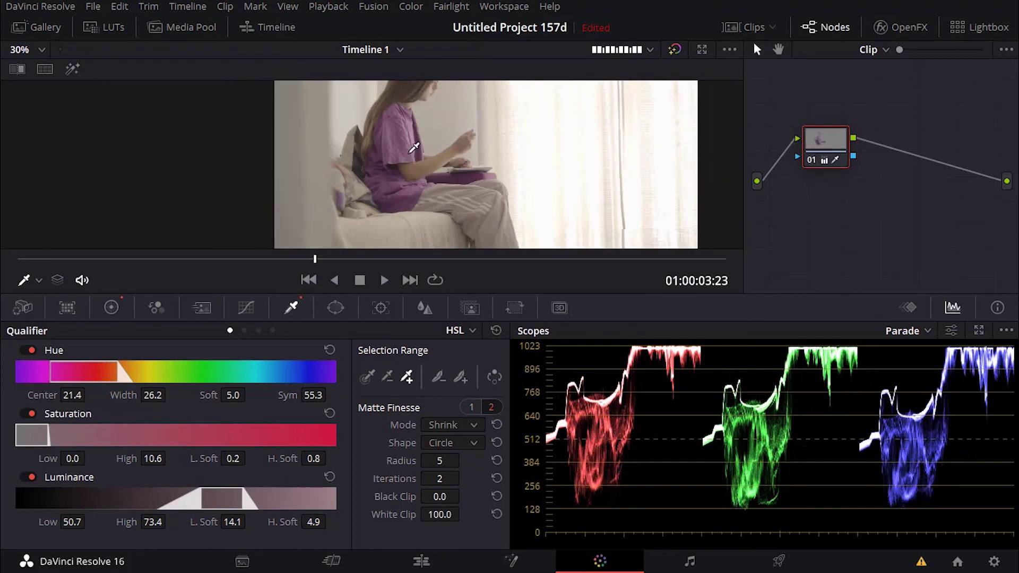
scroll(414, 148, down, 1)
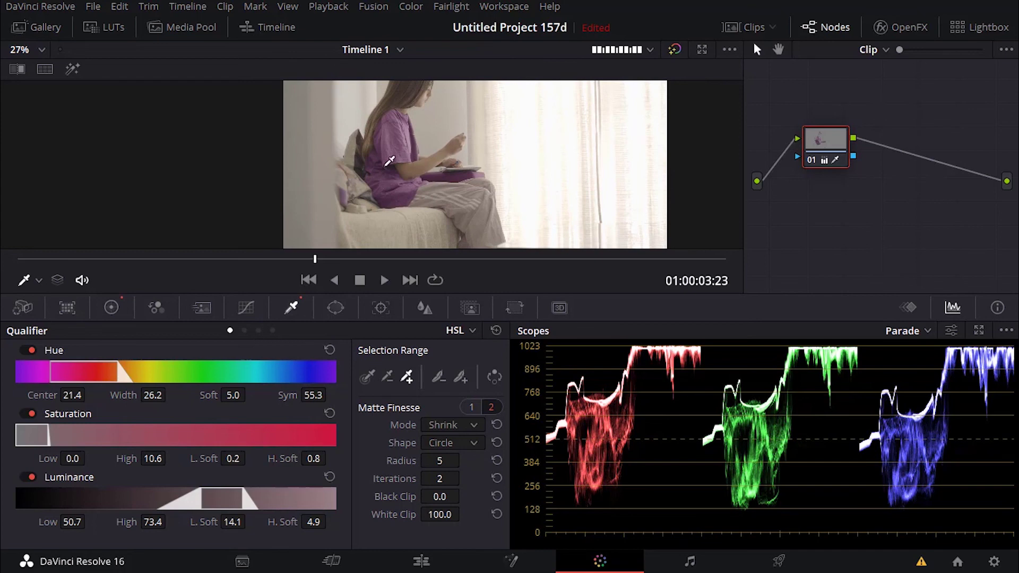
scroll(406, 150, up, 2)
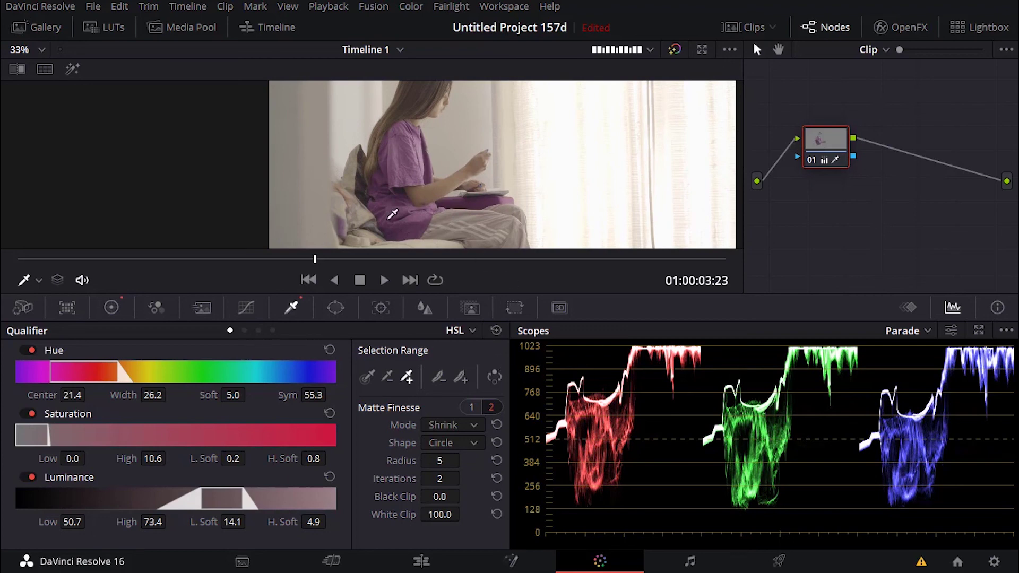
scroll(401, 215, up, 2)
scroll(363, 234, down, 2)
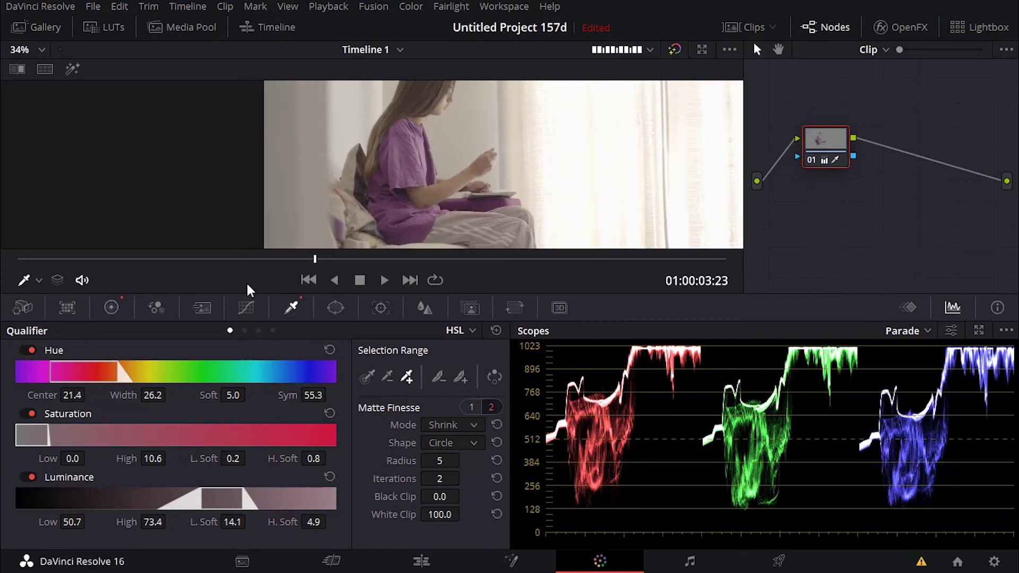
drag(151, 260, 604, 270)
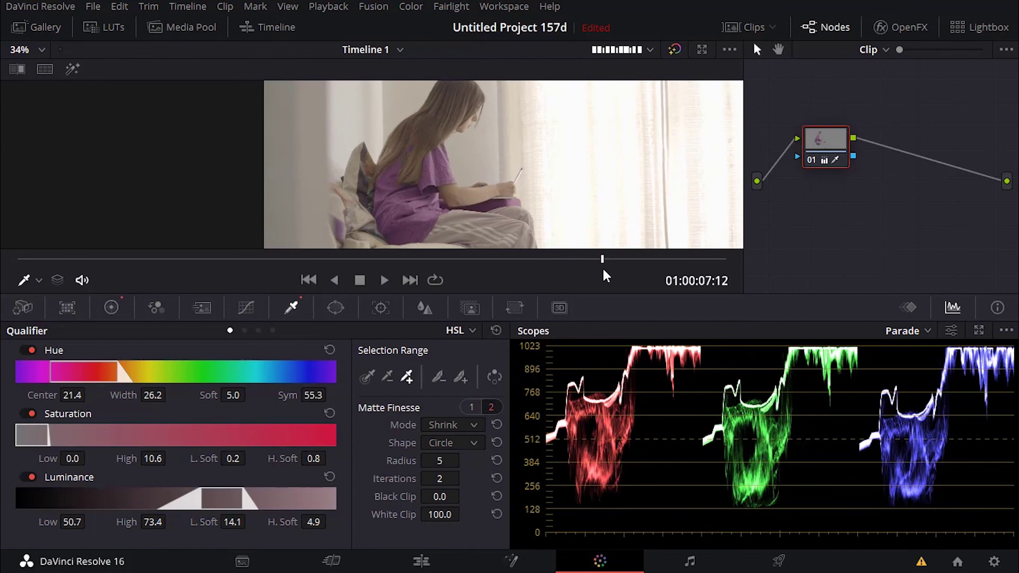